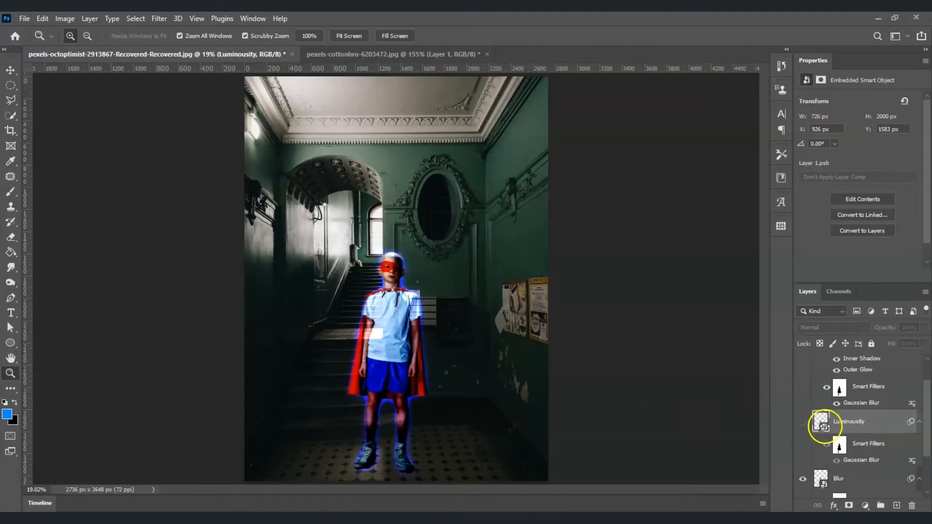
key("ctrl+shift+alt+n")
key("shift+F5")
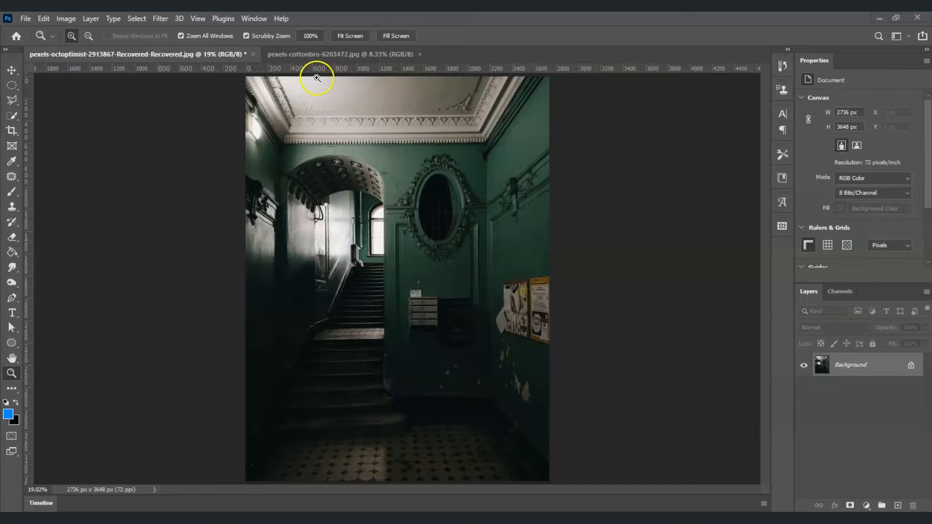
Switch to the pexels-cottonbro-6203472.jpg photo and automatically select the boy as its subject
left_click(329, 55)
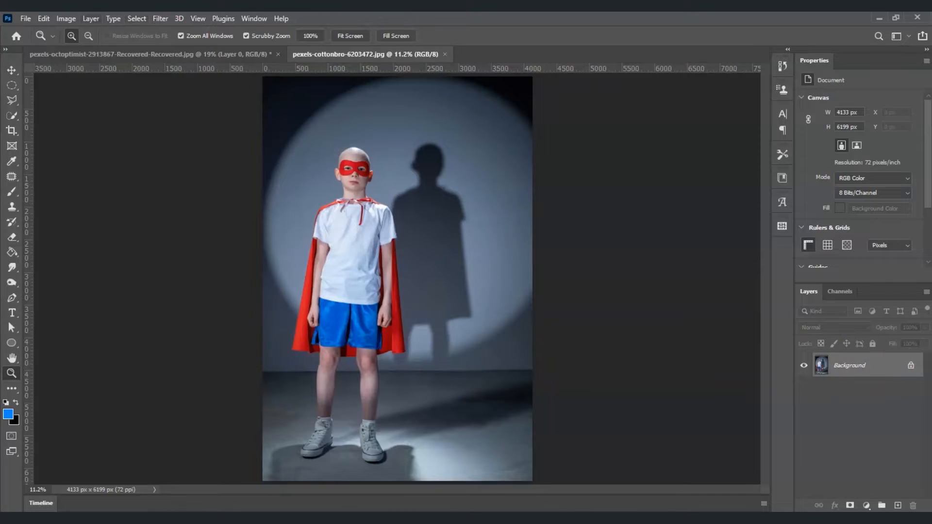
left_click(136, 19)
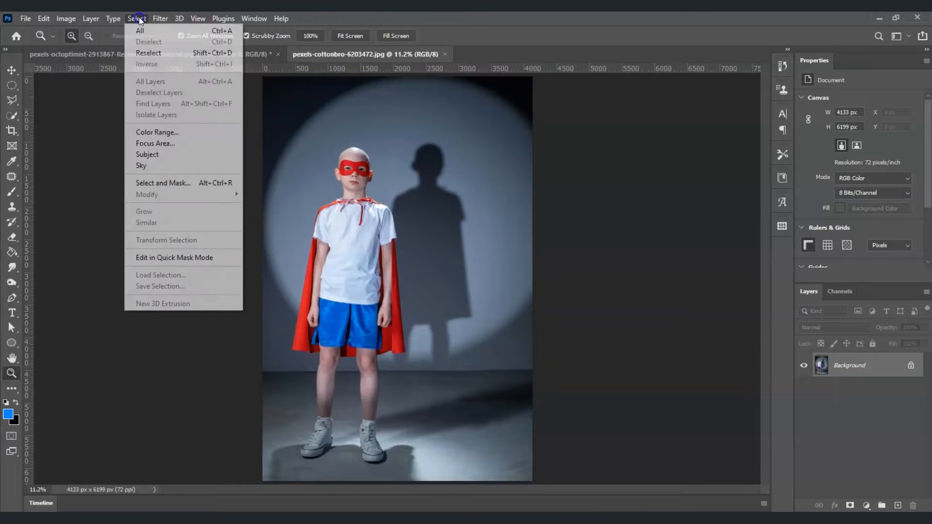
left_click(187, 151)
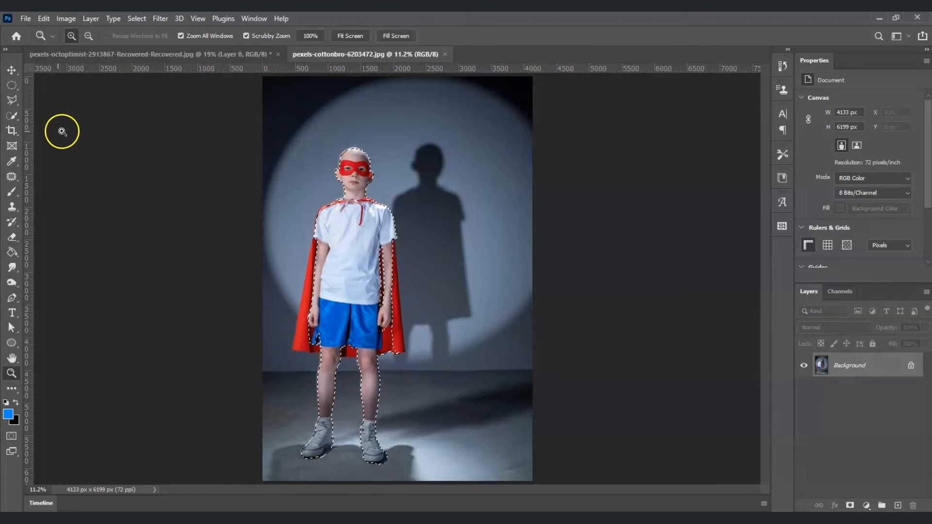
Add the unselected parts of the red cape on both sides of the boy to the selection with the Quick Selection tool
left_click(12, 117)
left_click(71, 127)
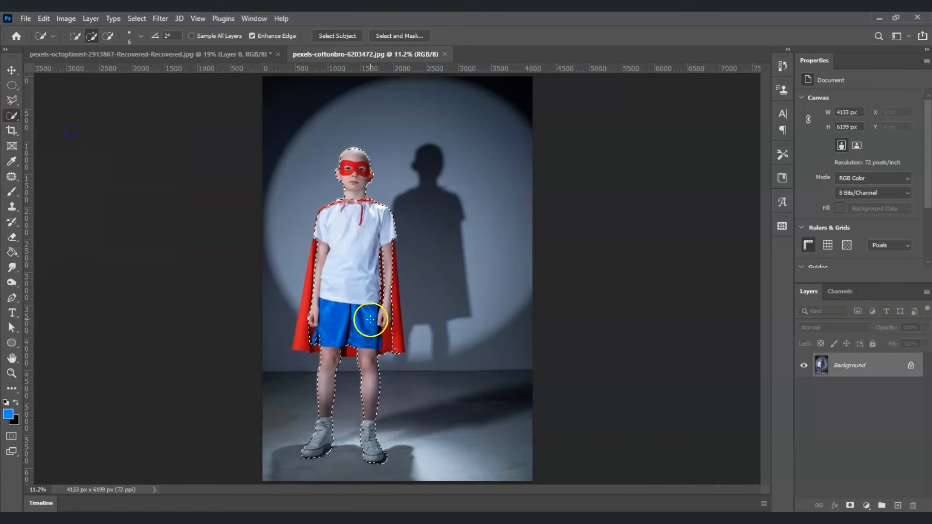
left_click(93, 35)
left_click_drag(316, 262, 299, 336)
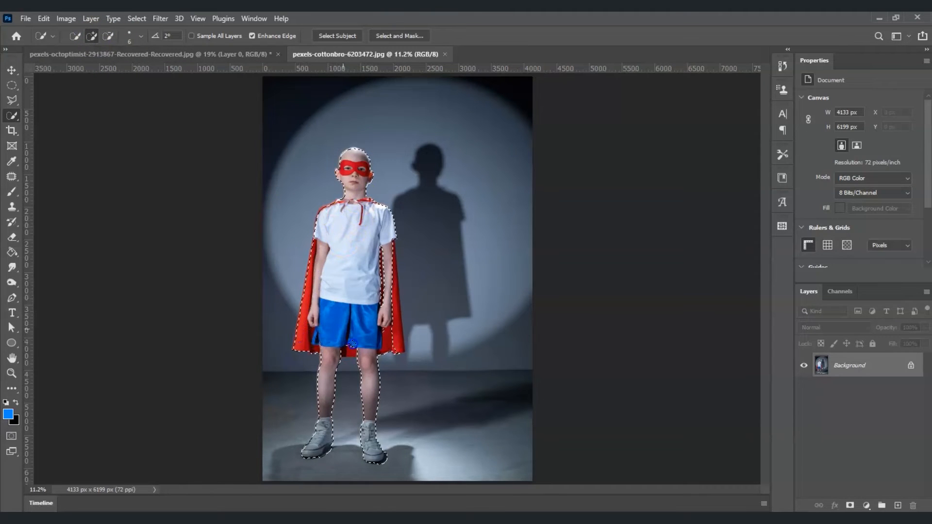
left_click_drag(397, 346, 383, 307)
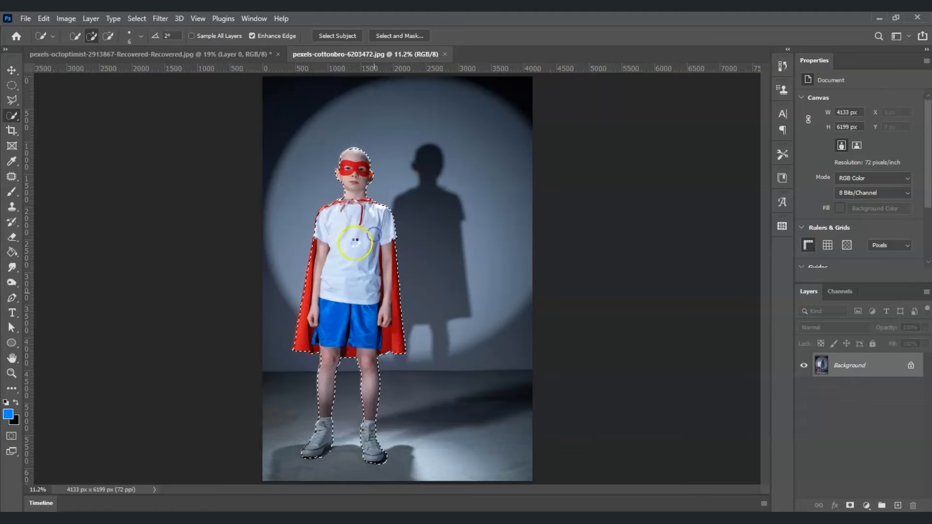
Copy the selected boy to a new layer and move that layer into the hallway document
key("ctrl+j")
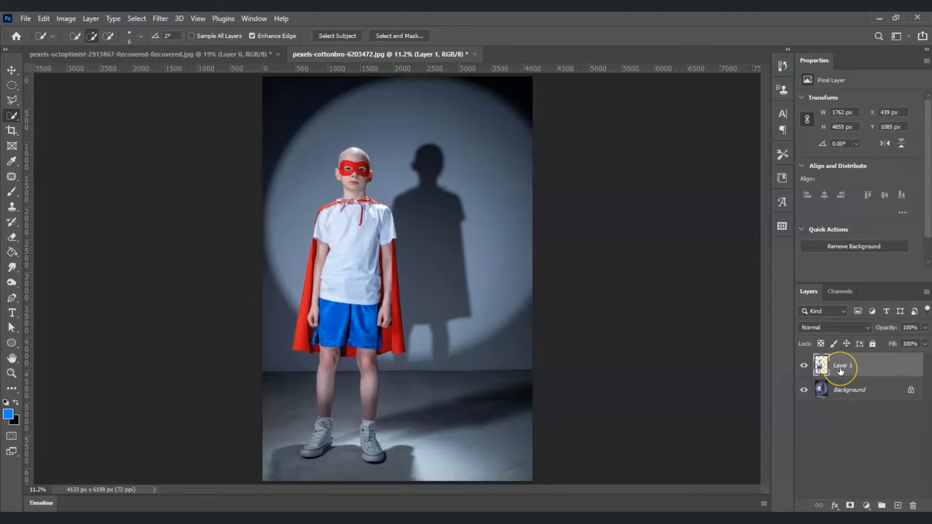
key("v")
left_click_drag(367, 264, 381, 345)
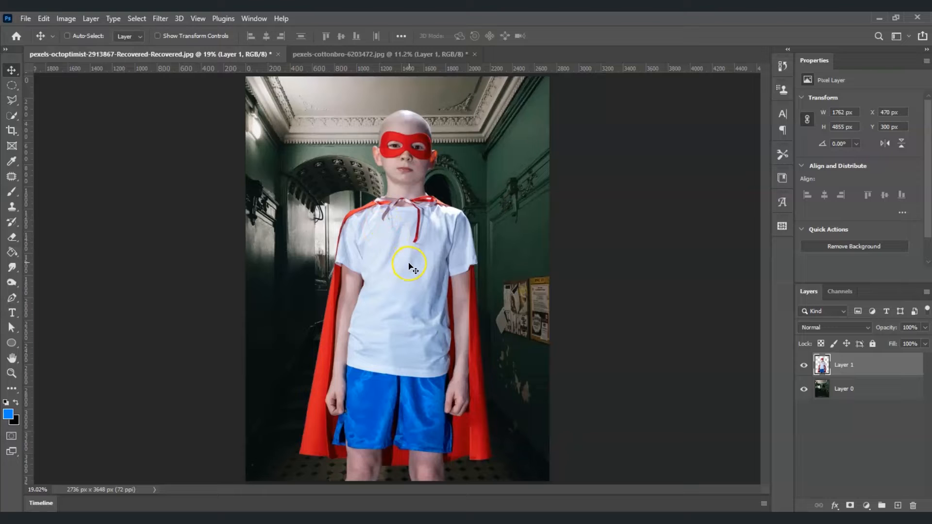
Scale the boy down proportionally to about 726 × 2000 px and stand him on the tiled floor in front of the staircase
key("ctrl+t")
left_click_drag(395, 110, 396, 287)
left_click_drag(397, 386, 399, 257)
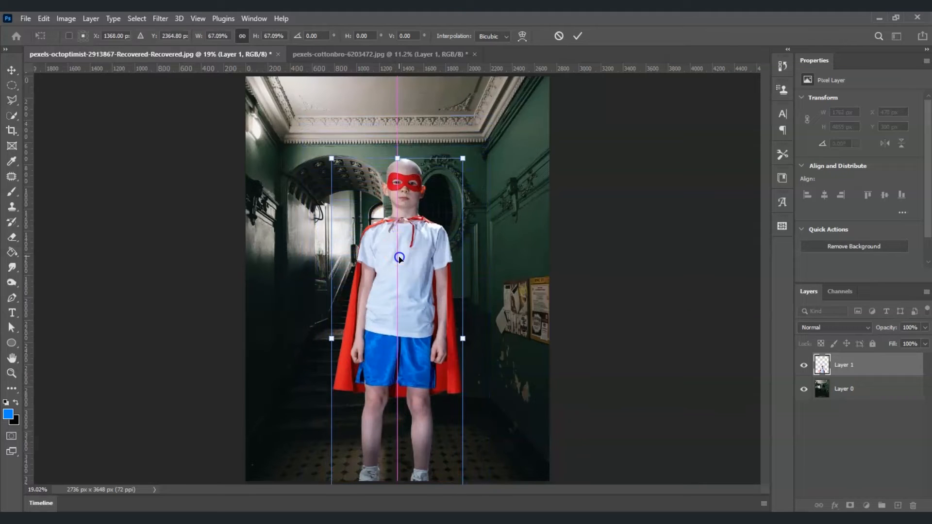
left_click_drag(398, 158, 398, 265)
left_click_drag(420, 382, 412, 336)
left_click_drag(388, 219, 391, 253)
key("Return")
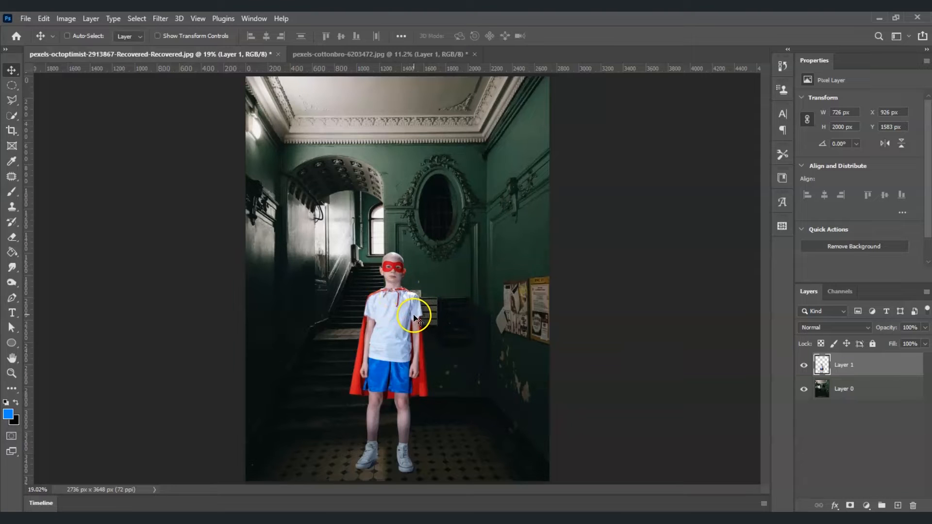
Convert the boy's layer to a smart object and load its outline as a selection
right_click(857, 370)
left_click(724, 185)
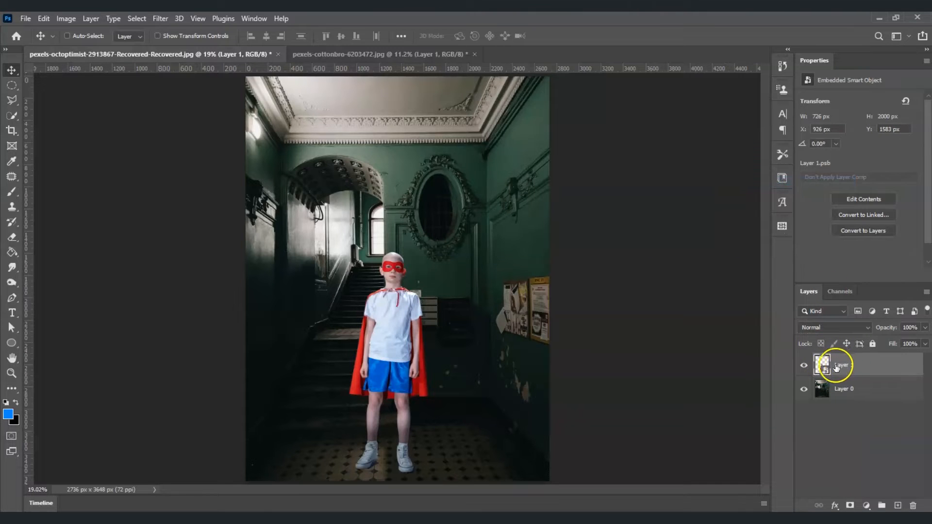
left_click(801, 441)
key("ctrl")
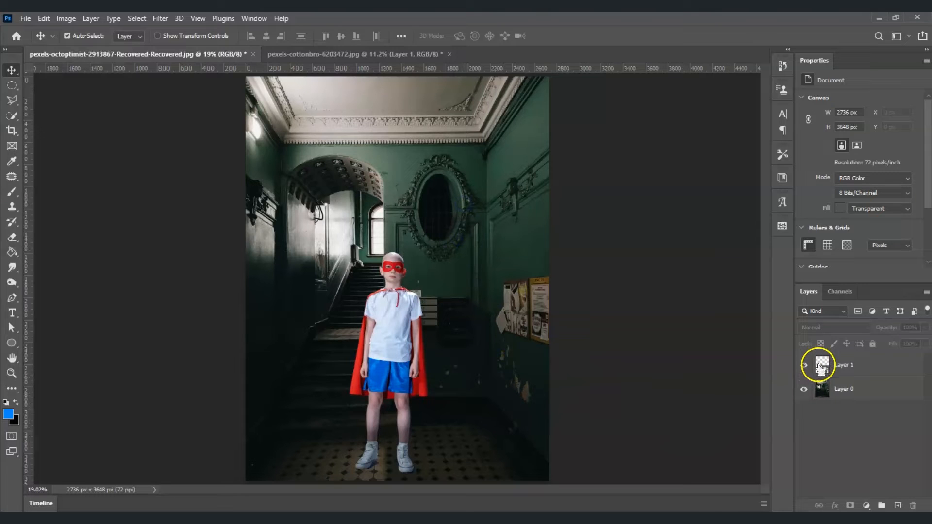
left_click(824, 363, "ctrl")
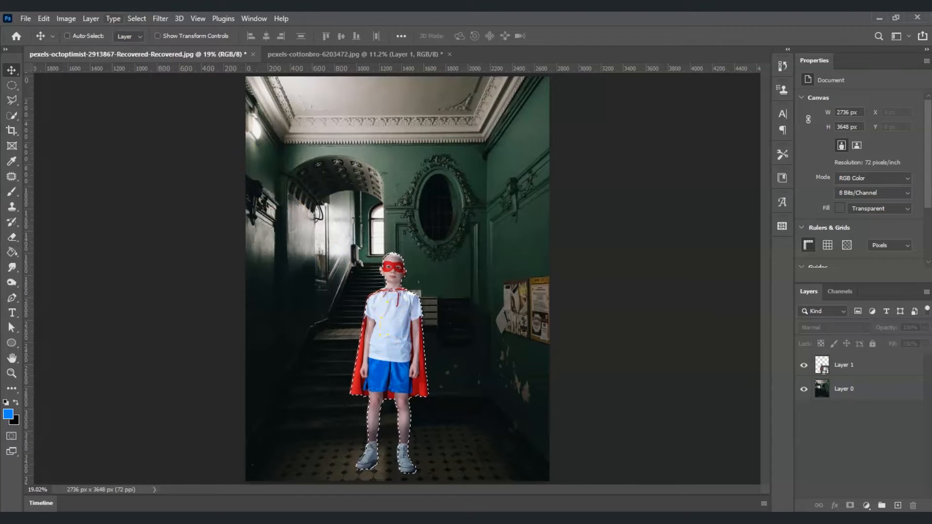
Contract the selection around the boy by 10 pixels
left_click(137, 18)
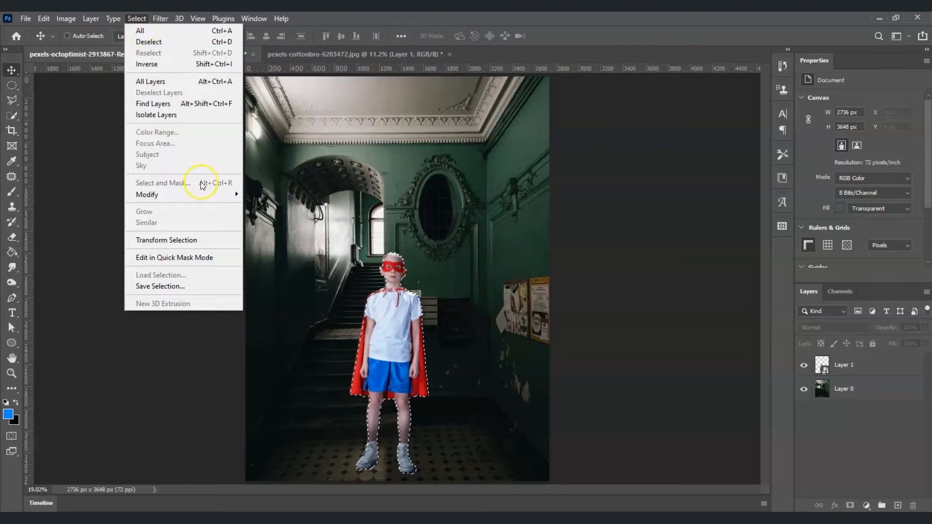
left_click(212, 196)
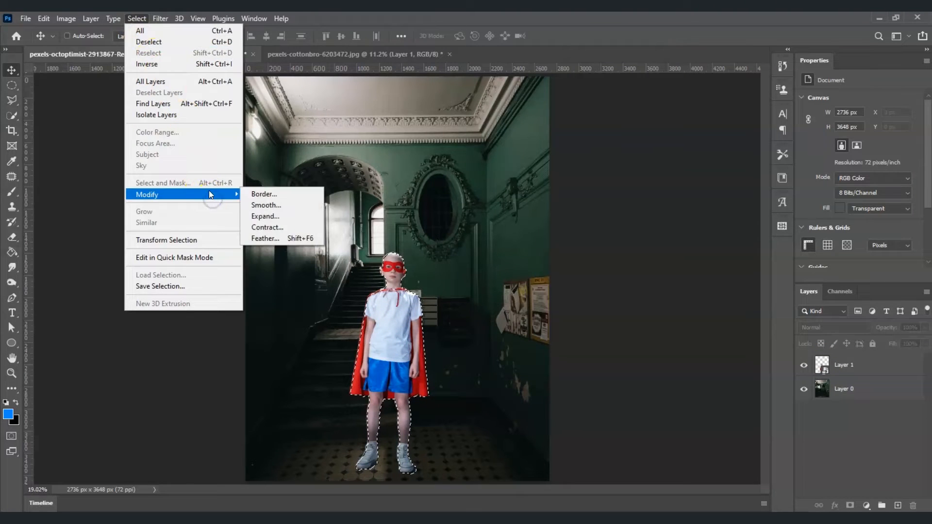
left_click(297, 228)
left_click_drag(454, 163, 441, 181)
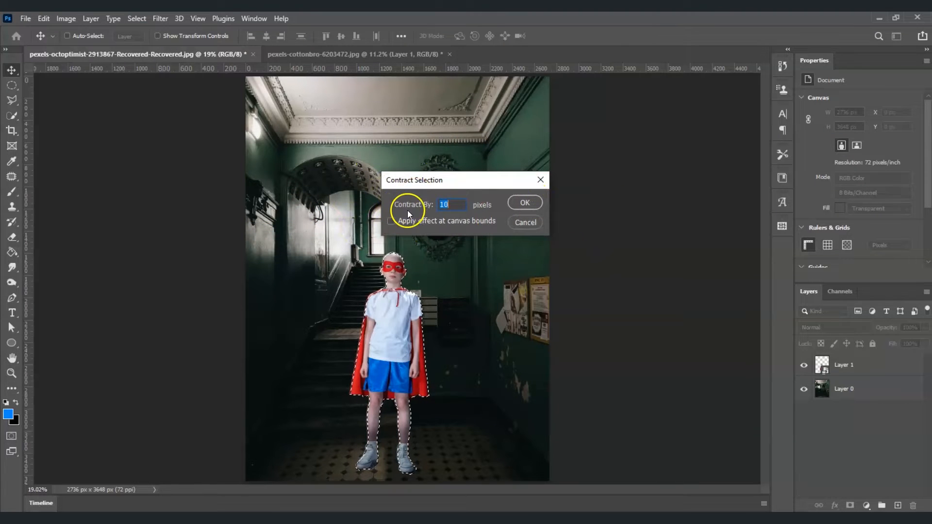
left_click(523, 204)
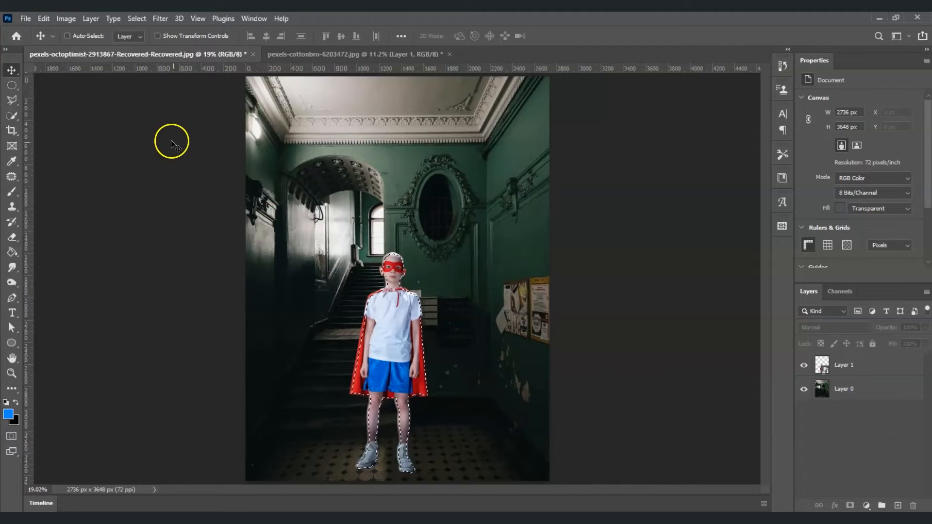
Feather the contracted selection with a 1-pixel radius and invert it
left_click(136, 18)
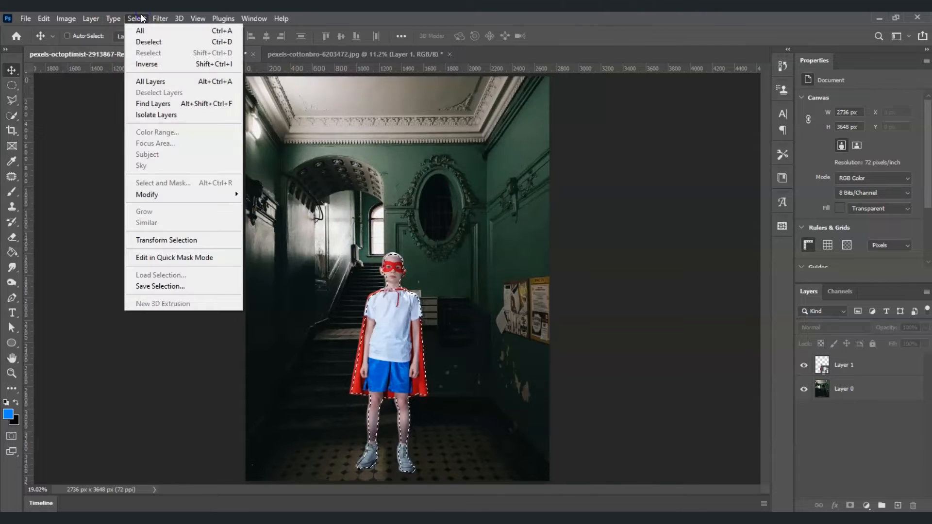
mouse_move(216, 194)
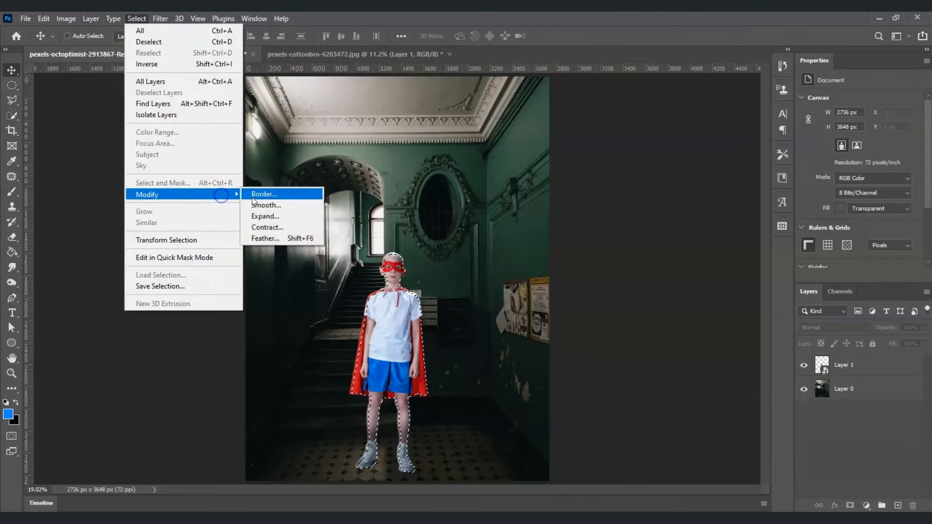
left_click(292, 238)
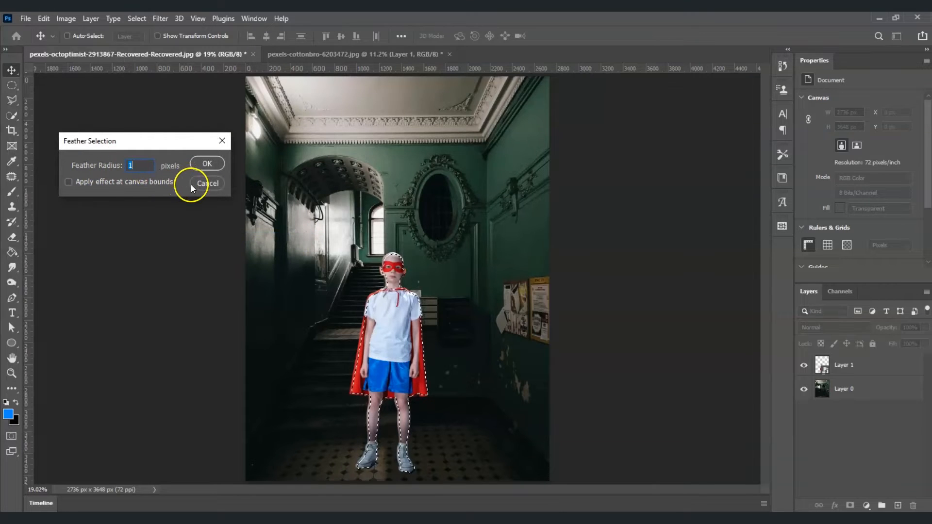
left_click(205, 165)
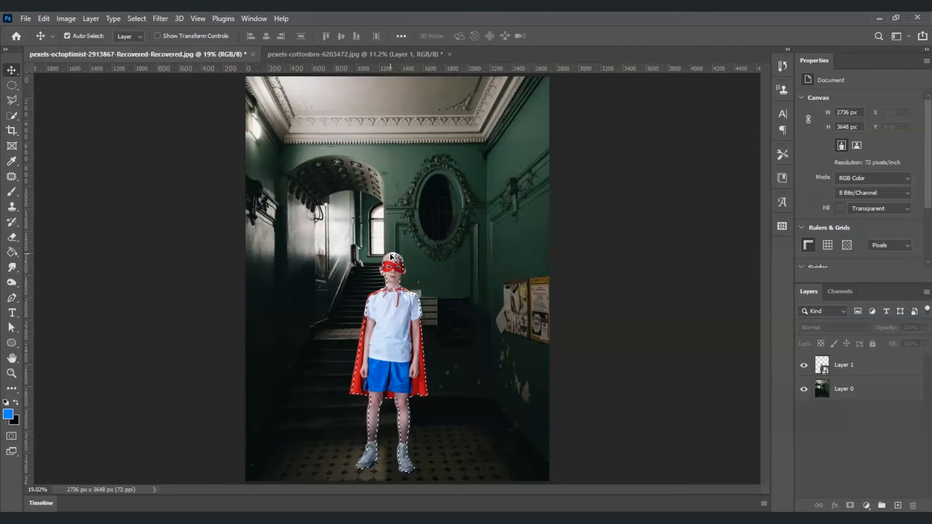
key("ctrl+shift+i")
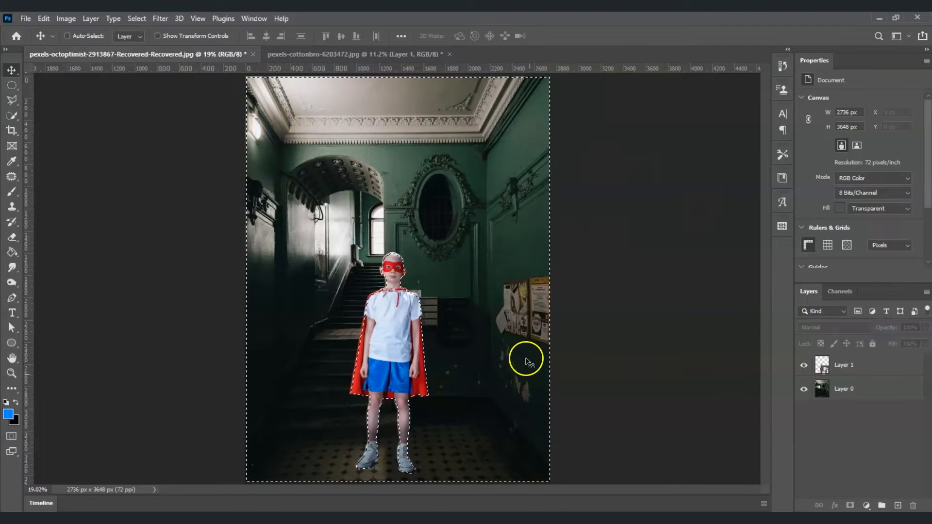
Apply a Gaussian Blur with a 2.0-pixel radius to Layer 1 within the inverted selection to soften the boy's edges
key("ctrl+z")
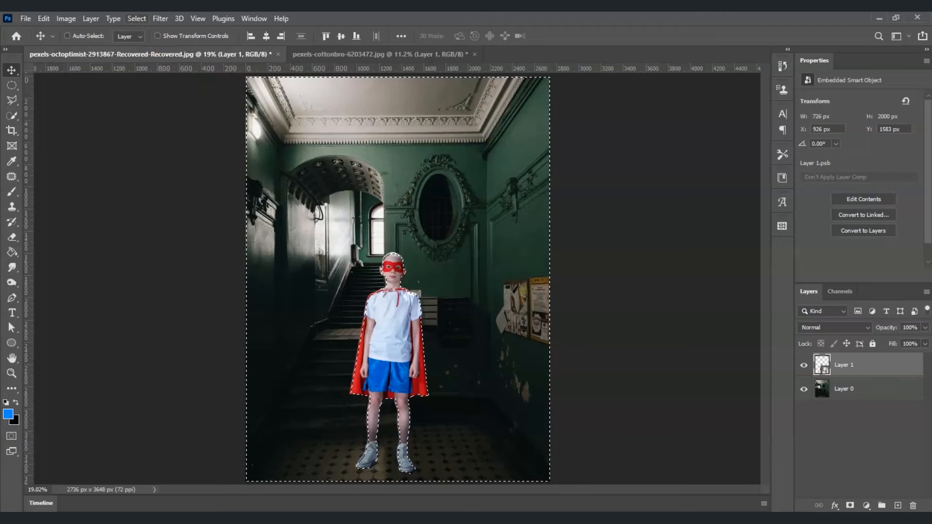
left_click(156, 18)
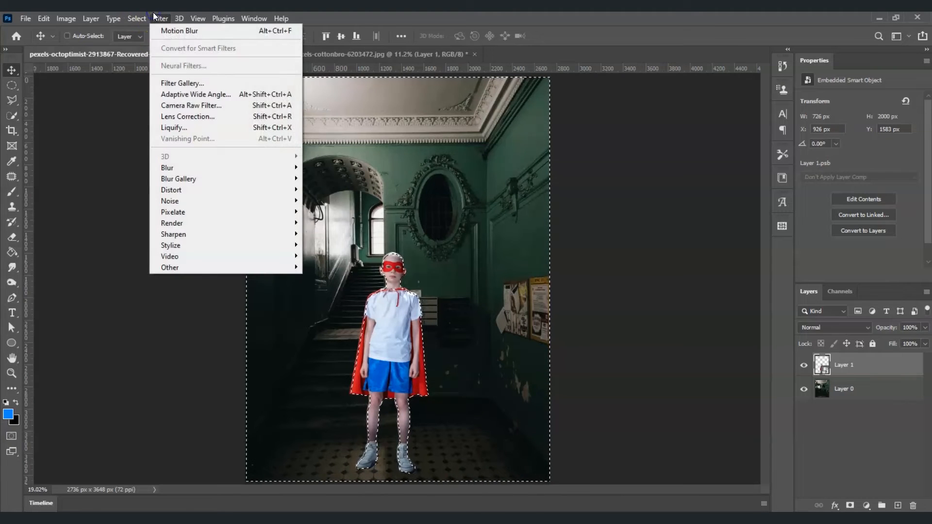
mouse_move(207, 167)
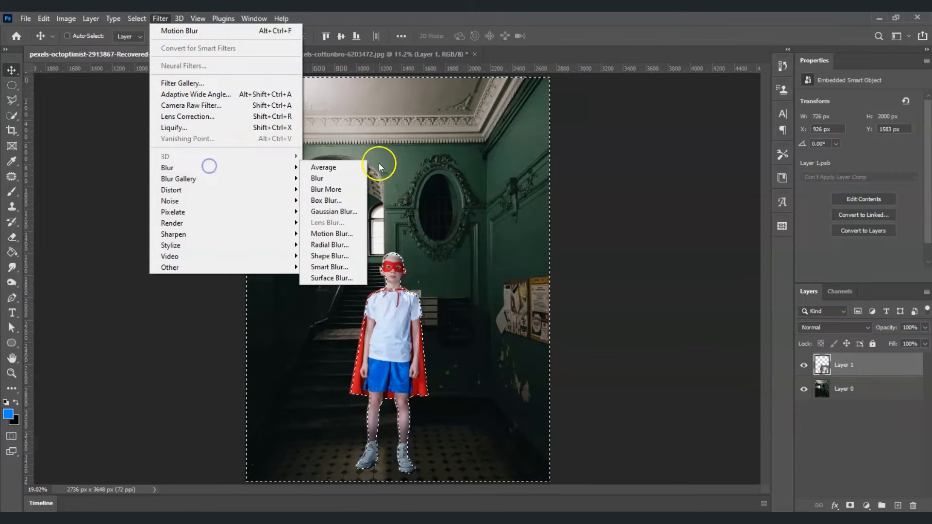
left_click(342, 212)
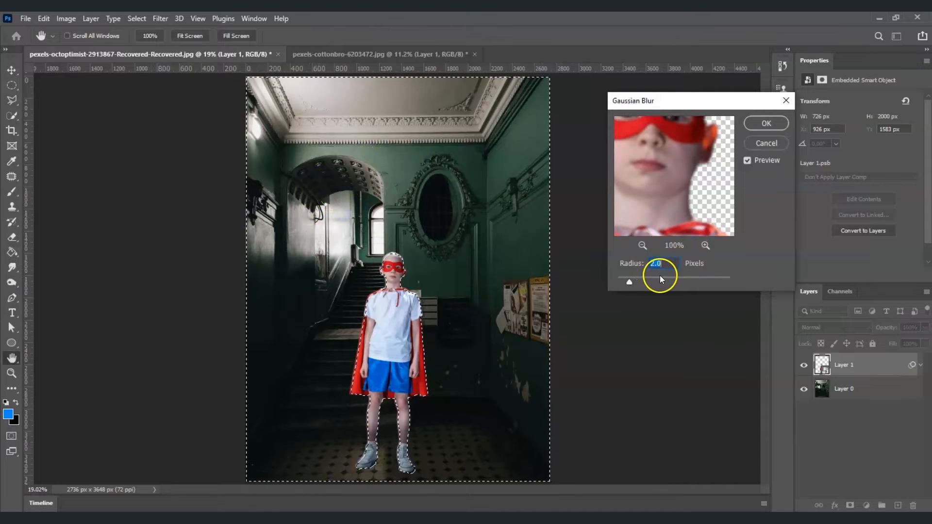
left_click(778, 128)
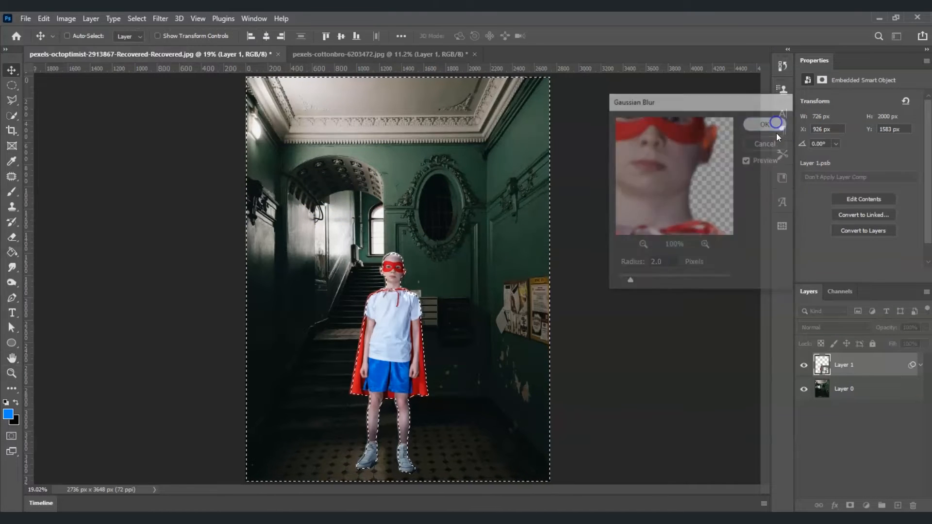
Examine the blurred edges around the boy's shoulder and head at 200% and return to the full image
left_click(10, 377)
left_click(410, 285)
left_click(411, 285)
left_click(410, 286)
left_click(410, 285)
left_click(410, 286)
left_click(411, 285)
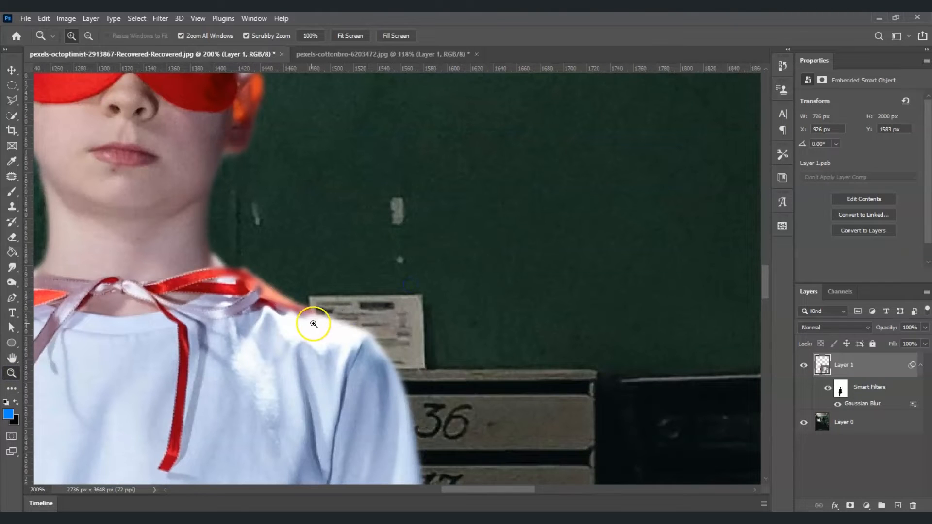
scroll(727, 281, "up", 5)
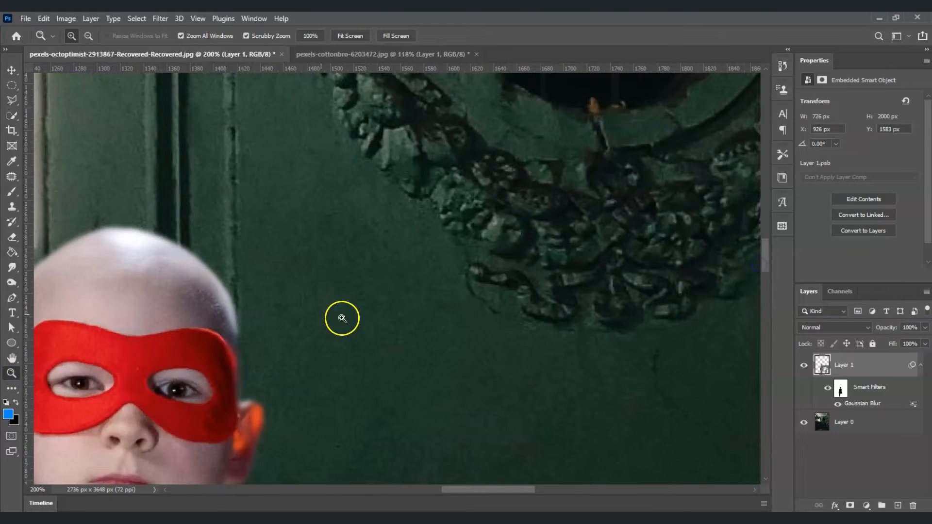
left_click(350, 36)
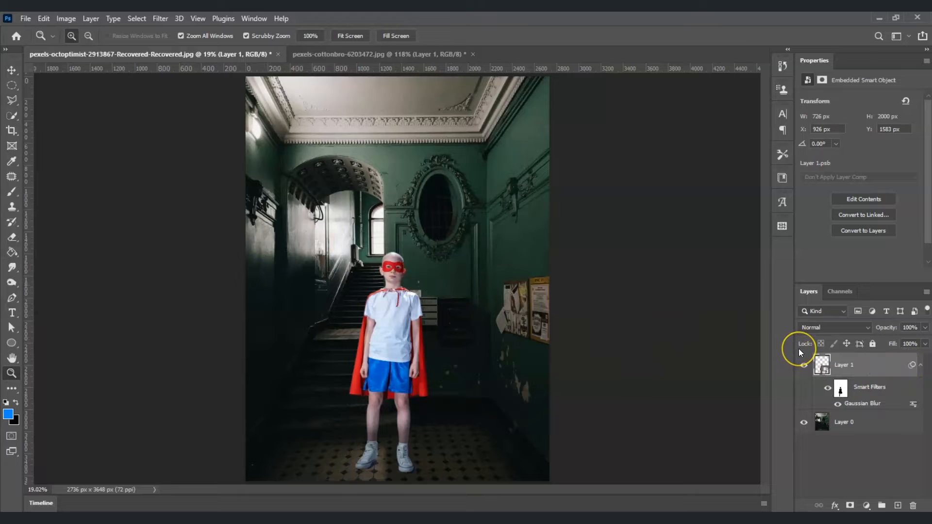
Duplicate the blurred smart object layer of the boy twice
key("ctrl+j")
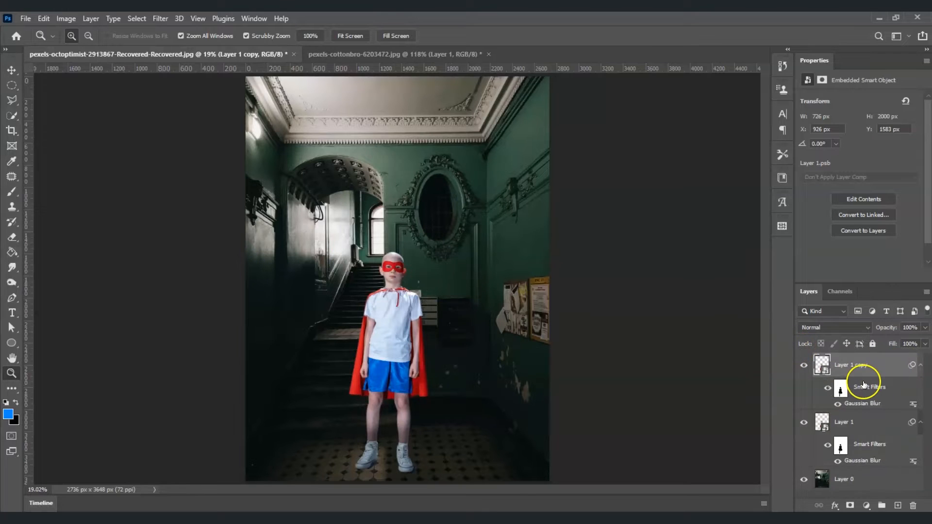
key("ctrl+j")
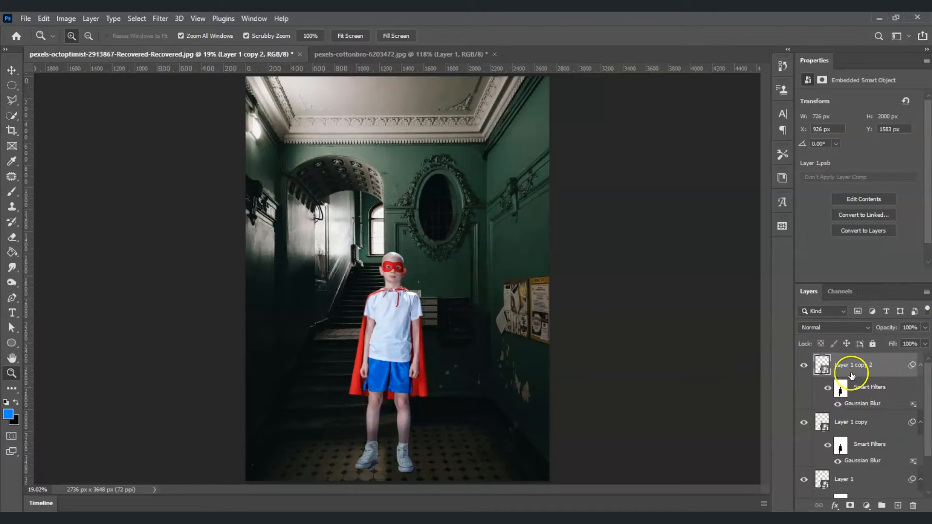
mouse_move(928, 383)
left_mouse_down()
mouse_move(928, 394)
mouse_move(928, 385)
left_mouse_up()
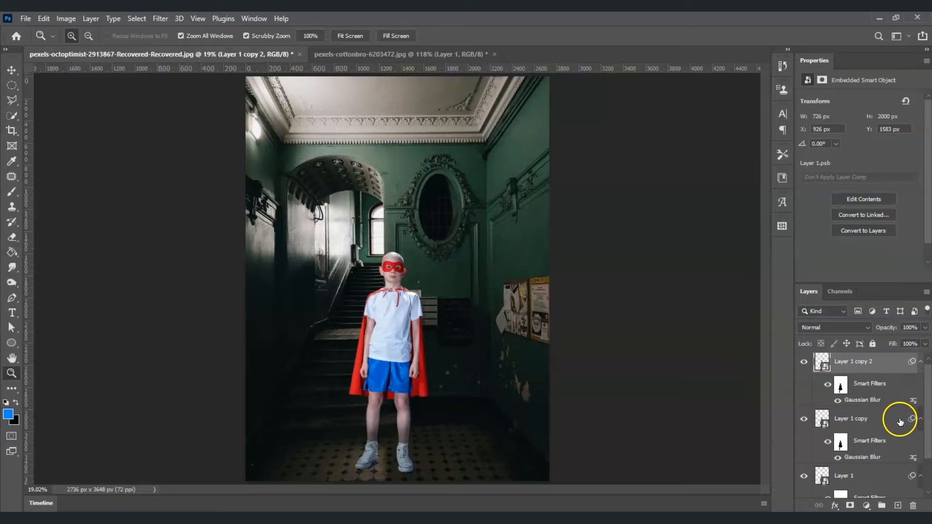
scroll(880, 430, "up", 1)
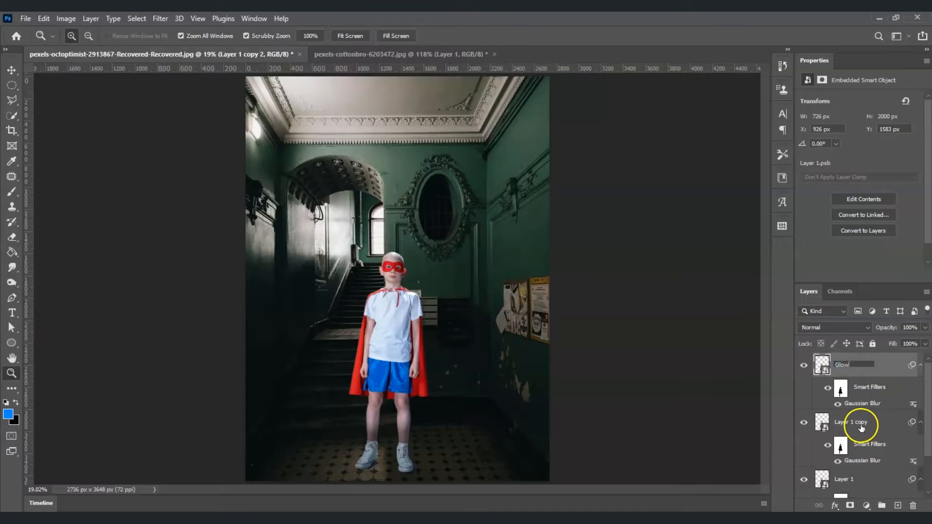
Rename the Layer 1 copy layer as Luminousity and the original Layer 1 as Blur
double_click(862, 427)
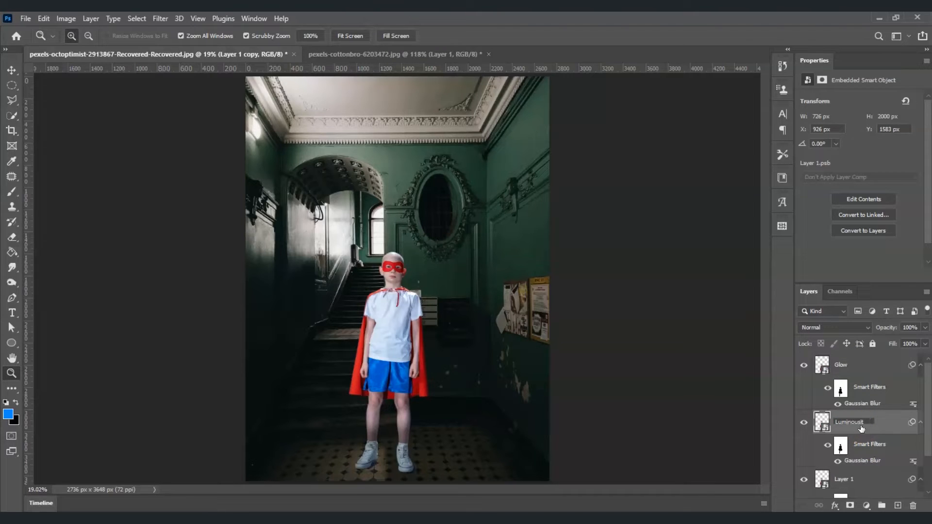
left_click(848, 479)
double_click(849, 453)
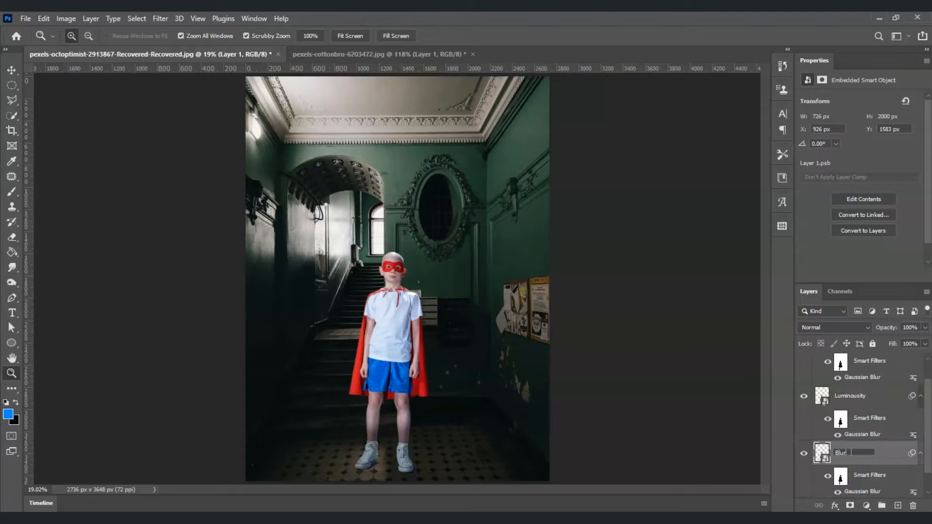
left_click(796, 461)
Hide the Glow and Luminousity layers
scroll(864, 416, "up", 1)
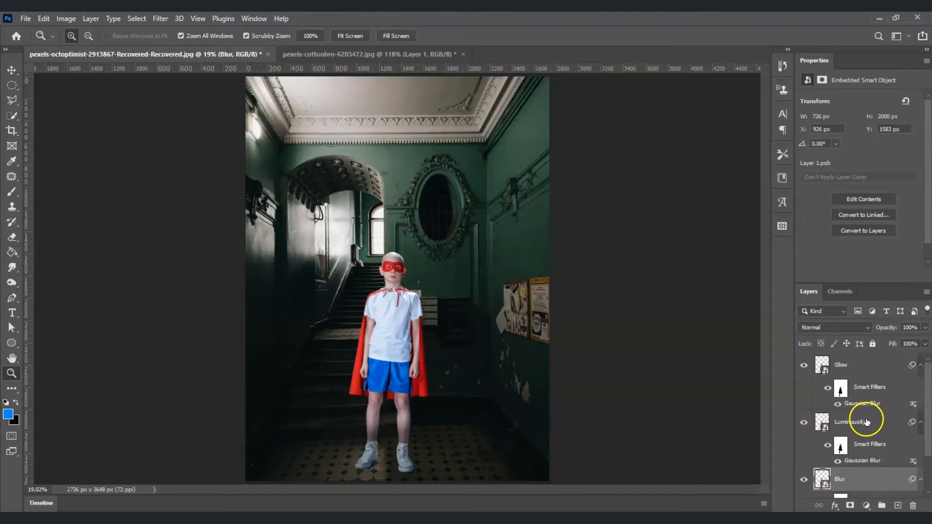
left_click(804, 366)
left_click(804, 422)
Set the Blur layer's blend mode to Linear Light
scroll(857, 427, "down", 1)
left_click(867, 435)
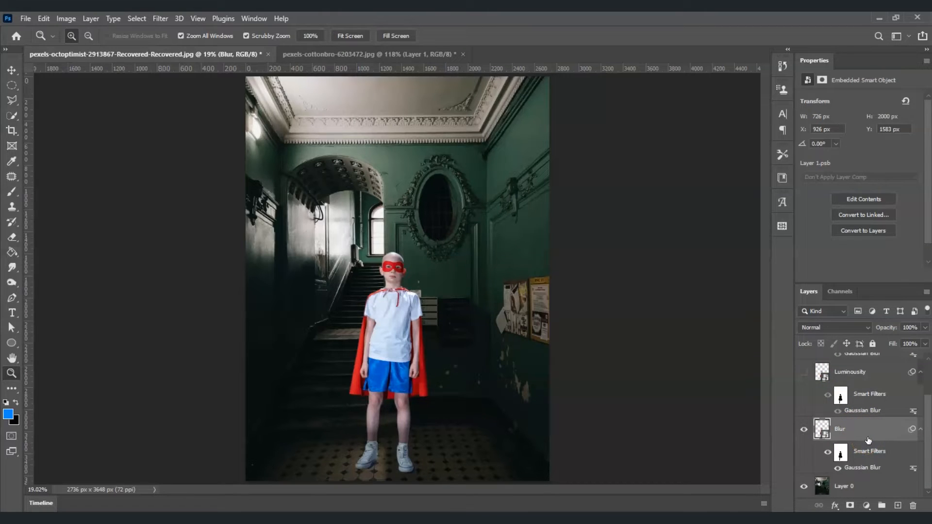
left_click(870, 329)
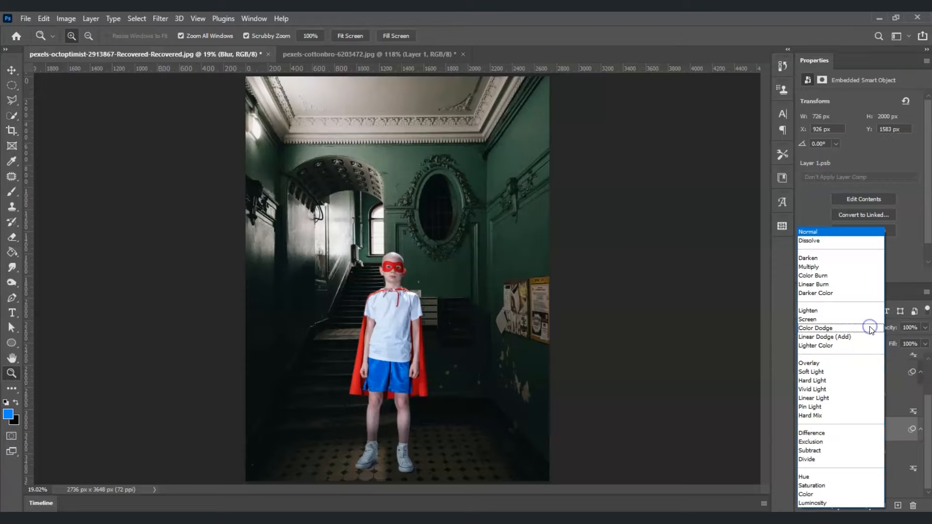
left_click(848, 400)
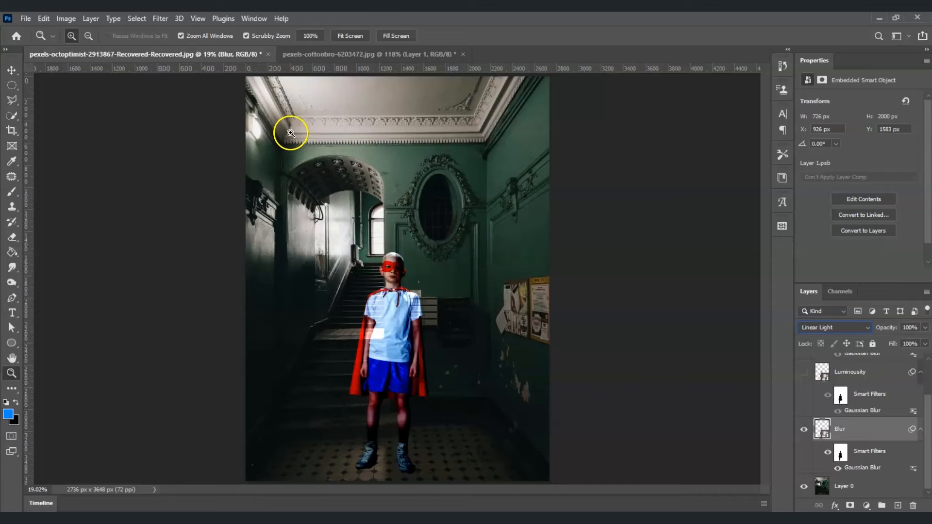
Apply a Motion Blur to the Blur layer with an angle of 0° and a distance of 40 pixels
left_click(160, 18)
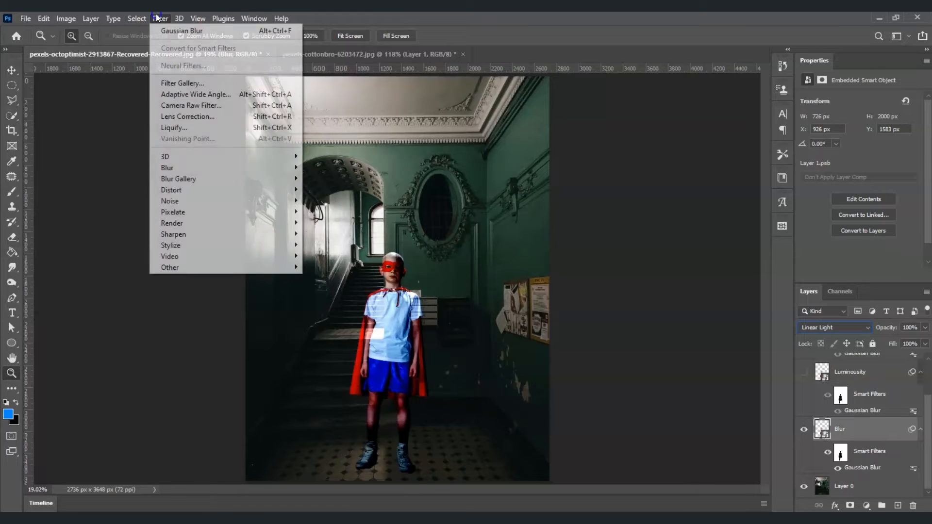
left_click(235, 168)
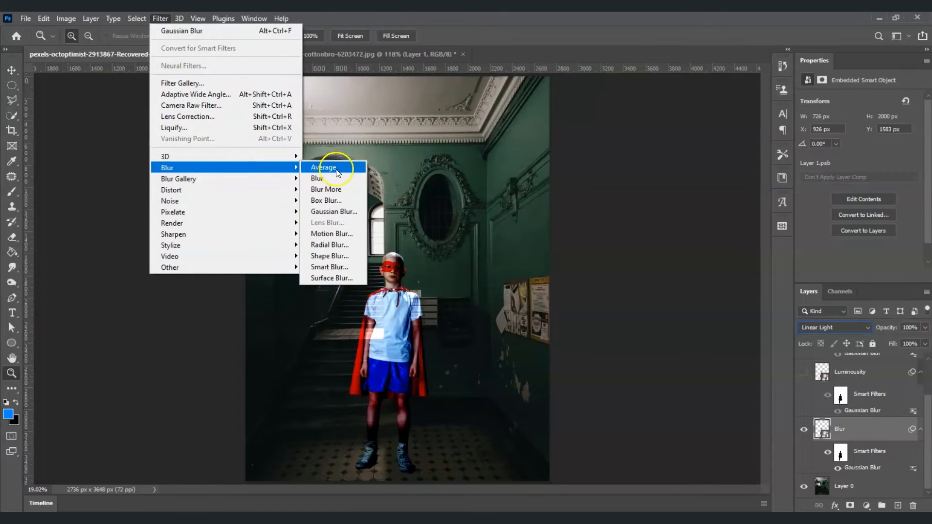
left_click(321, 234)
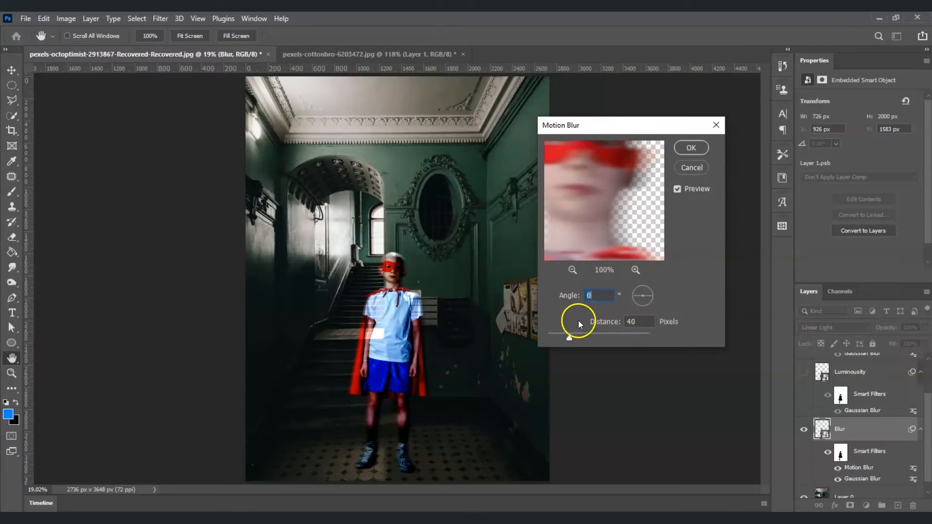
left_click_drag(609, 194, 570, 234)
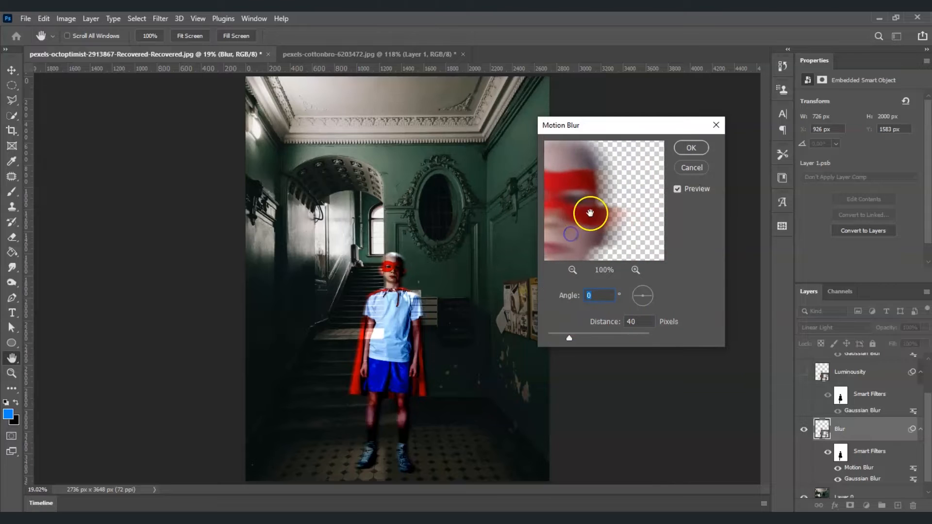
left_click(686, 148)
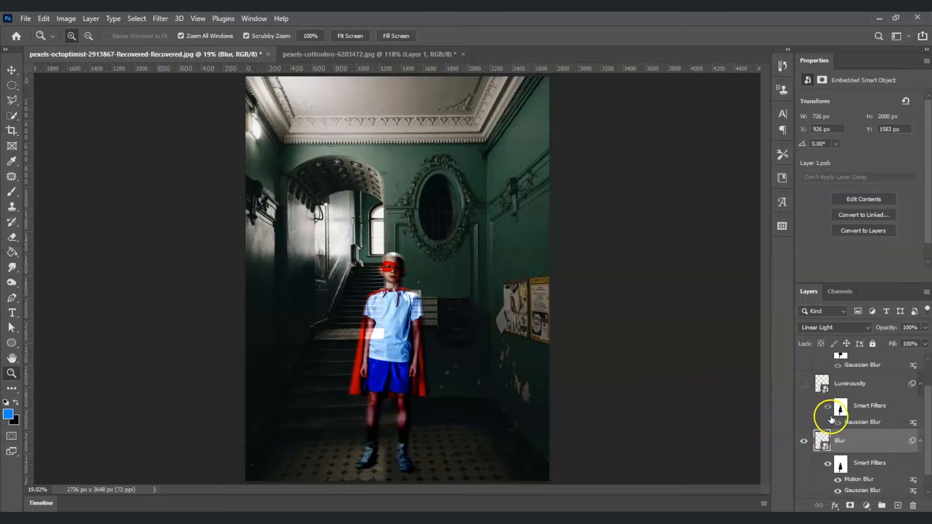
Show the Glow layer again and set its fill to 0%
scroll(832, 418, "up", 2)
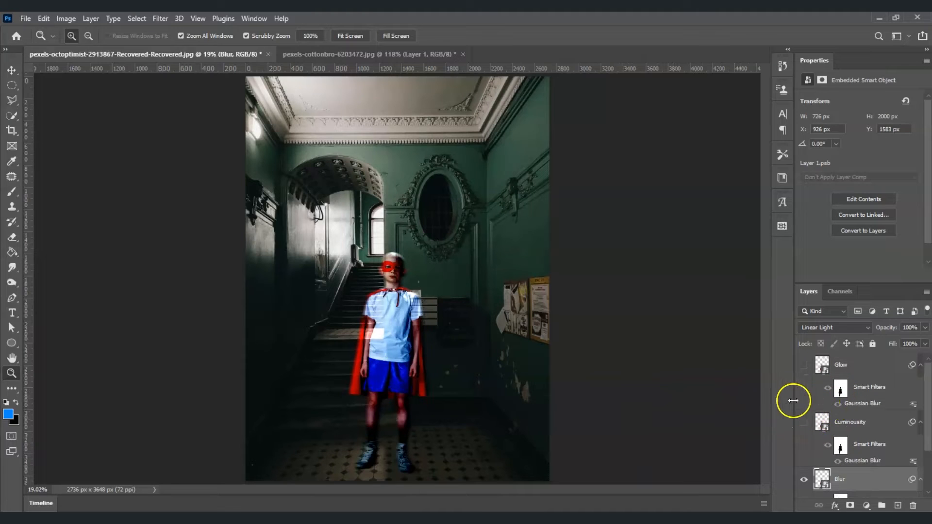
left_click(842, 365)
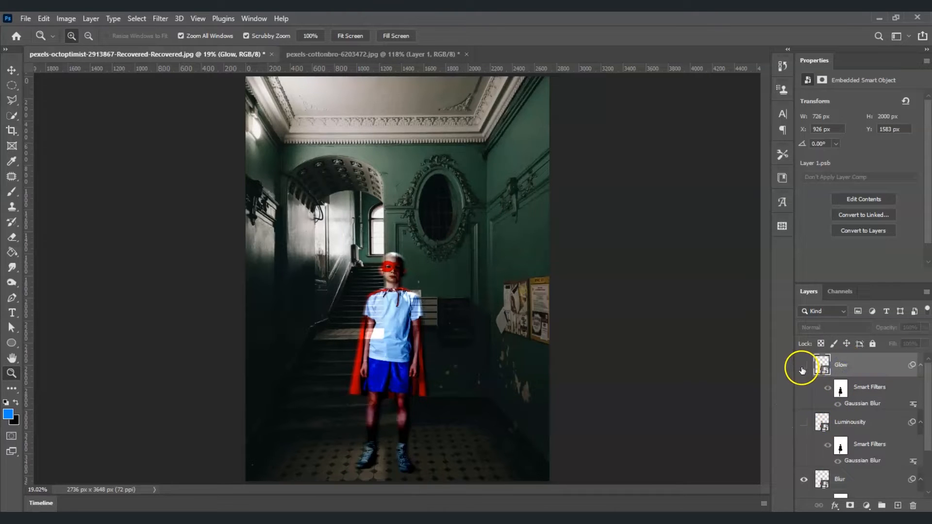
left_click(803, 367)
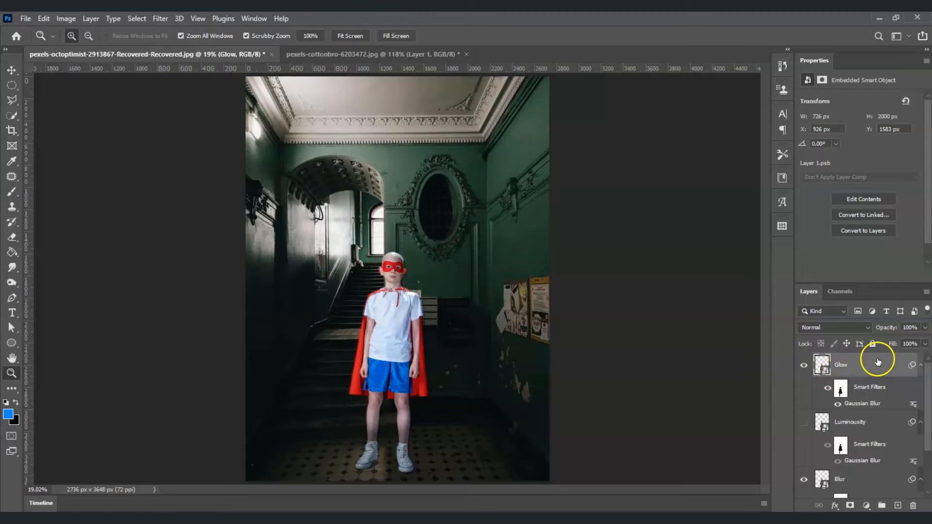
left_click(925, 344)
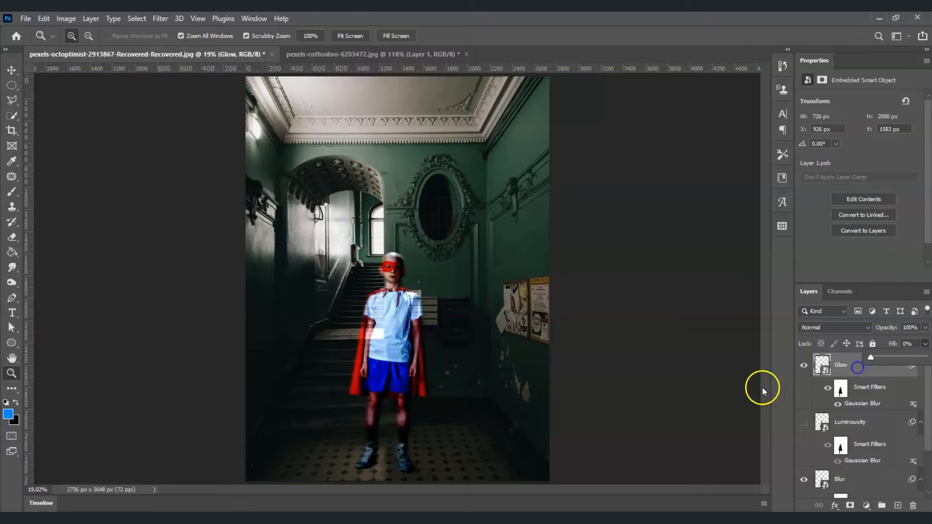
left_click(676, 355)
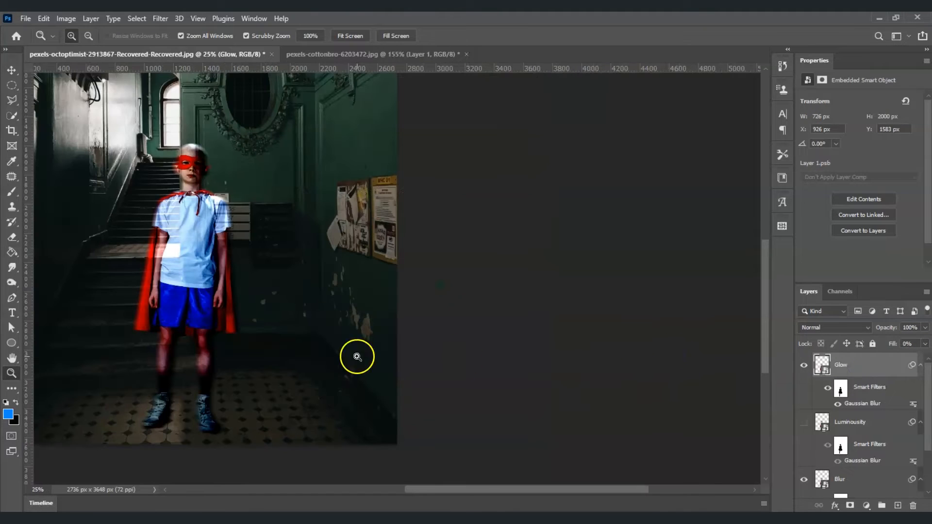
left_click(337, 36)
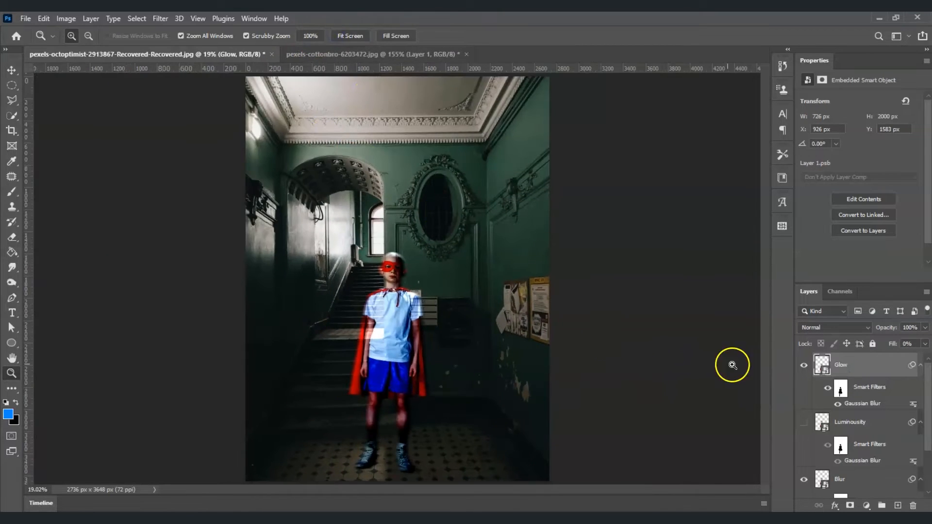
Add an Inner Shadow effect to the Glow layer with the Color Dodge blend mode
right_click(861, 367)
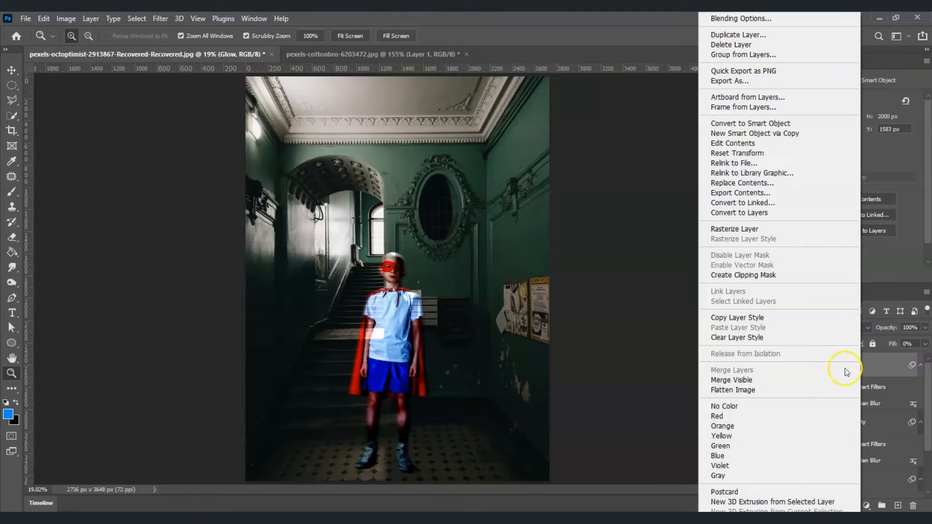
left_click(772, 20)
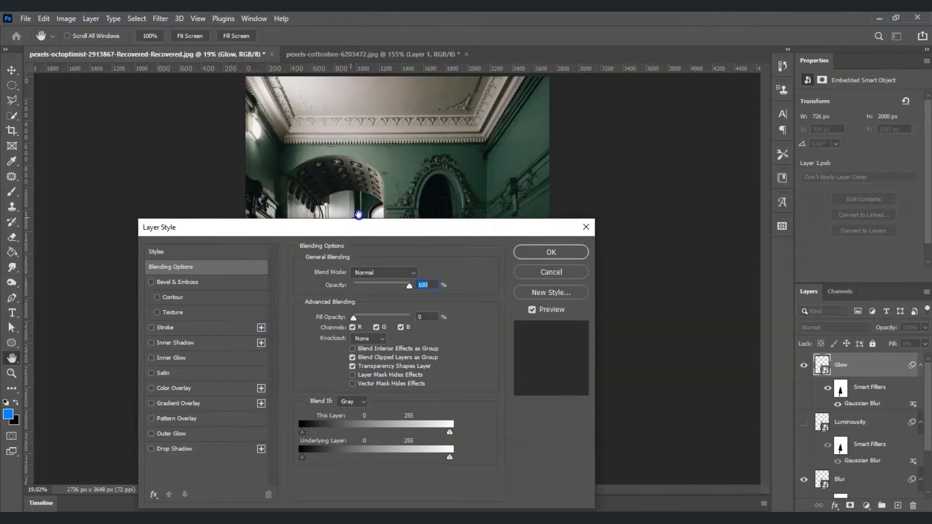
left_click_drag(420, 227, 739, 113)
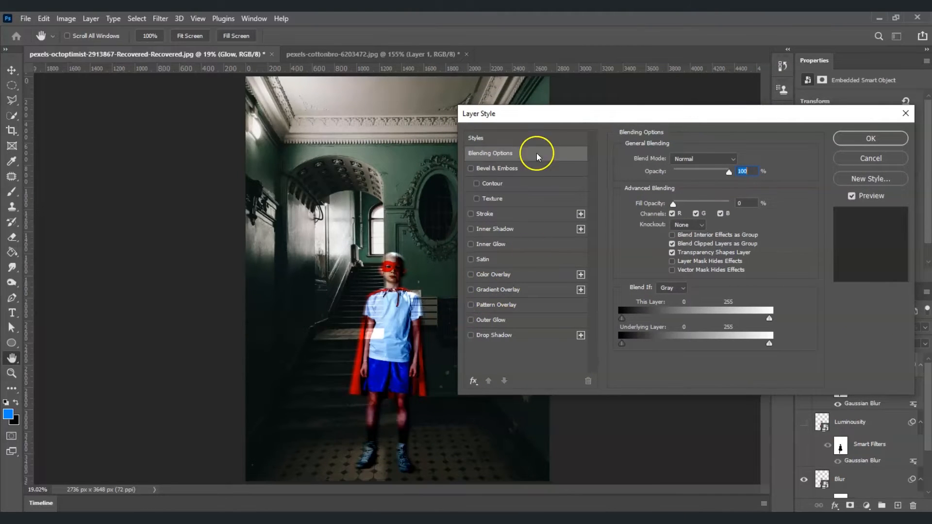
left_click(470, 228)
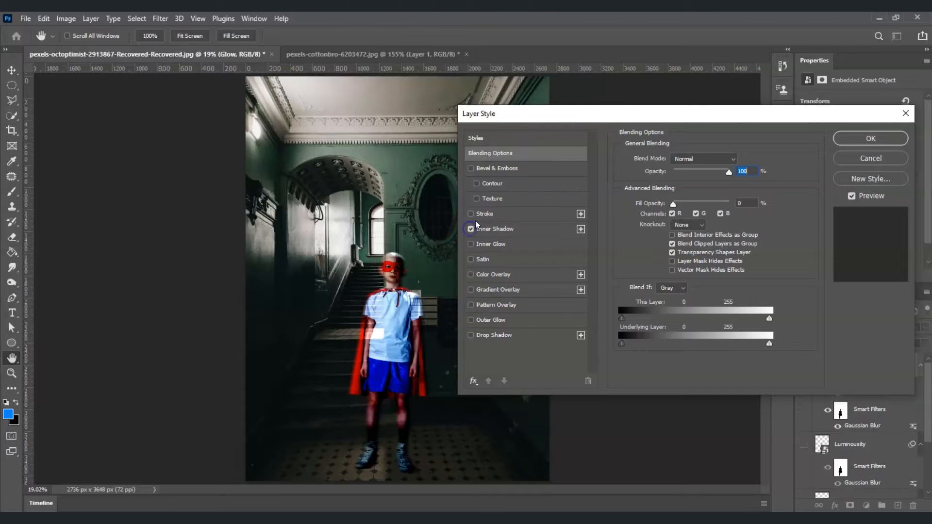
left_click(511, 229)
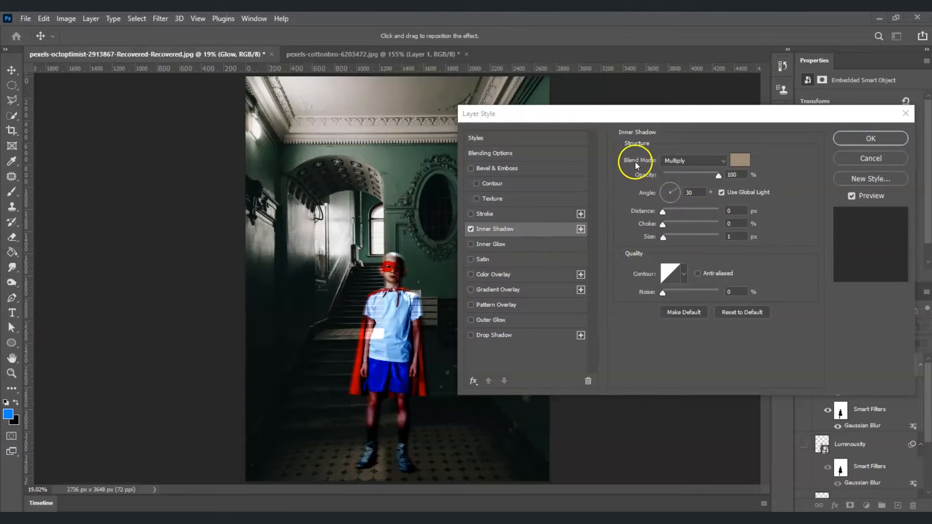
left_click(724, 160)
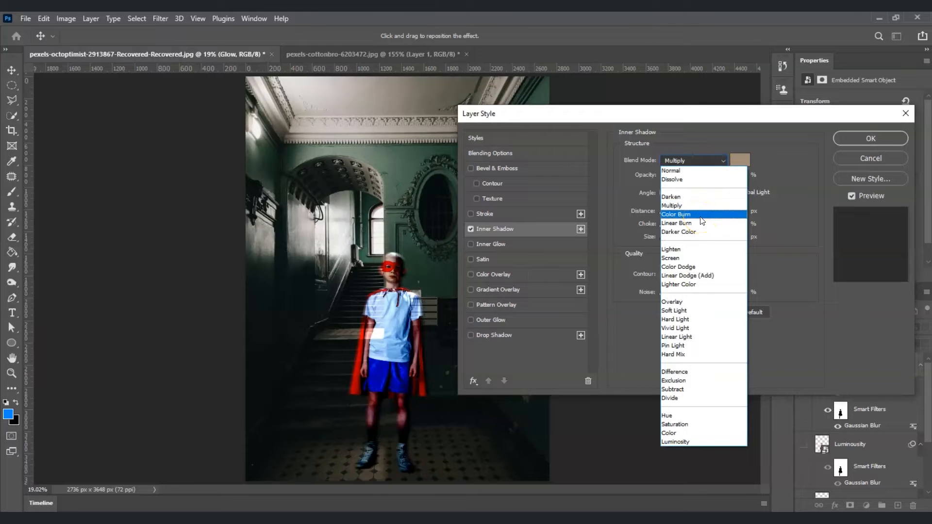
left_click(710, 266)
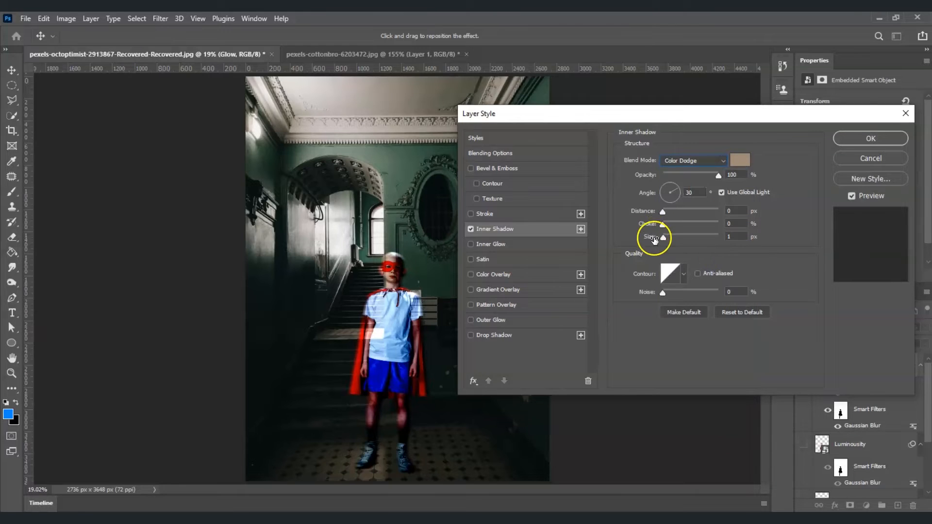
Set the inner shadow's colour to white (ffffff), its opacity to 30% and its size to 250 px
left_click(738, 162)
mouse_move(722, 158)
left_mouse_down()
mouse_move(624, 92)
mouse_move(599, 60)
left_mouse_up()
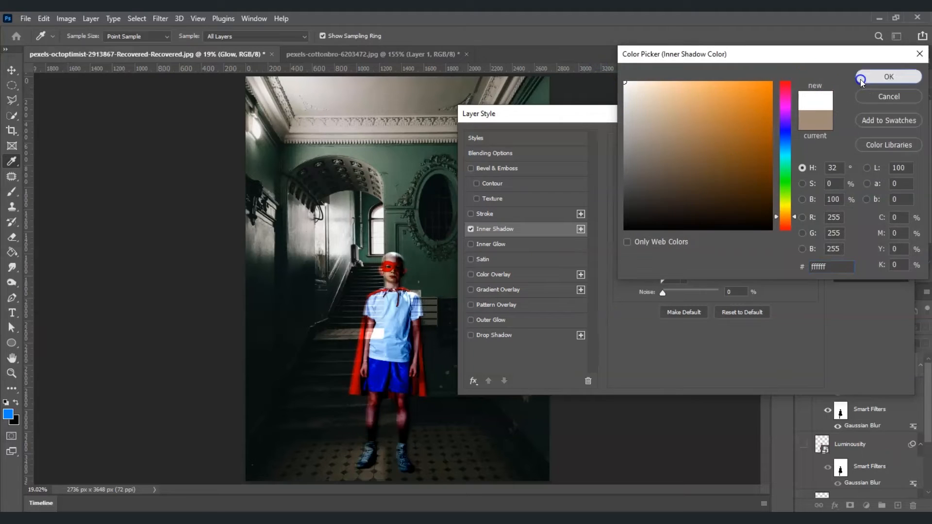
left_click(889, 76)
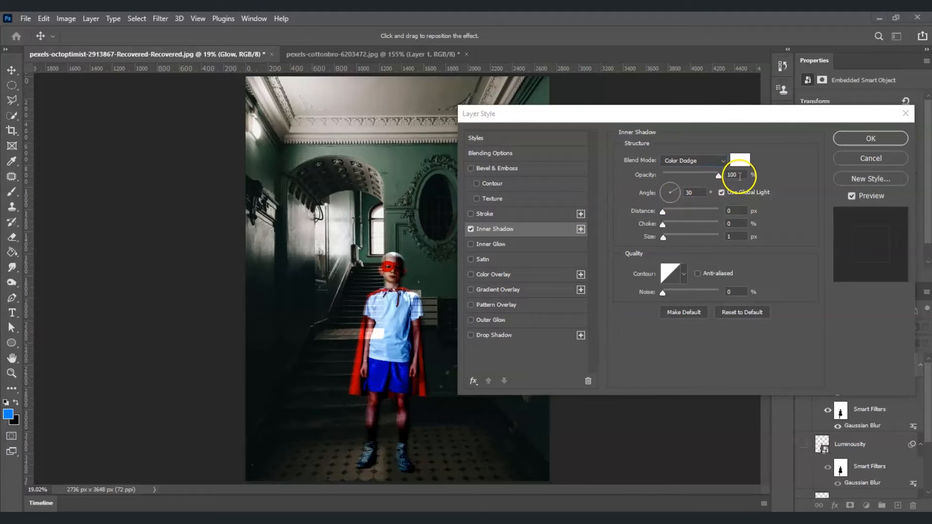
double_click(733, 175)
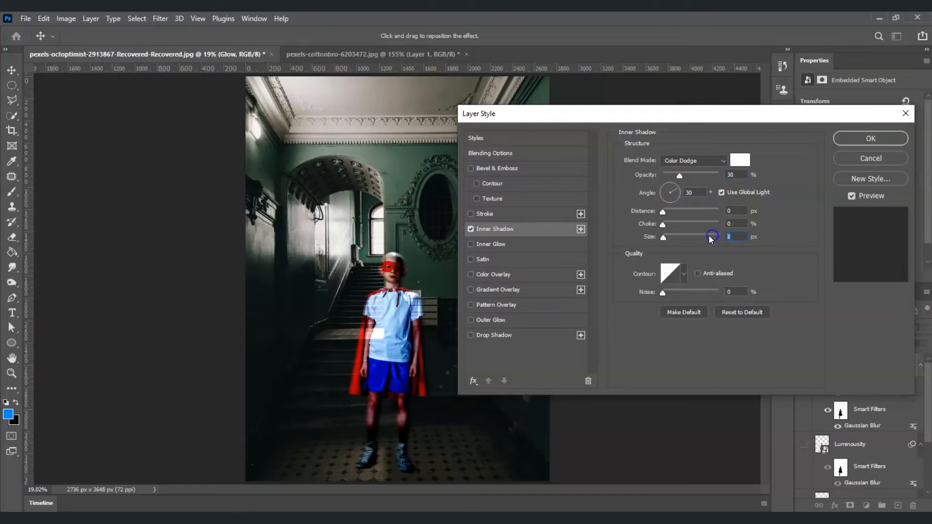
type("250")
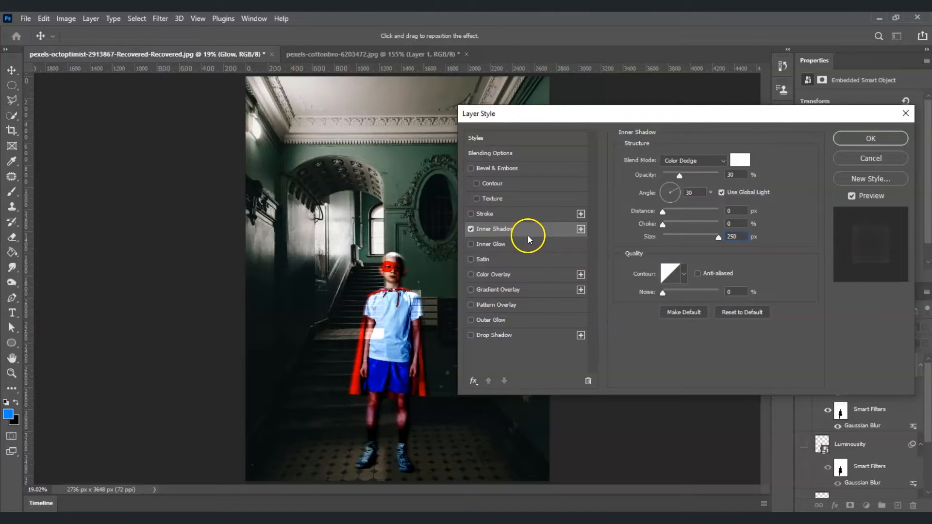
Add an Outer Glow effect to the Glow layer with the Color Dodge blend mode and 100% opacity
left_click(486, 321)
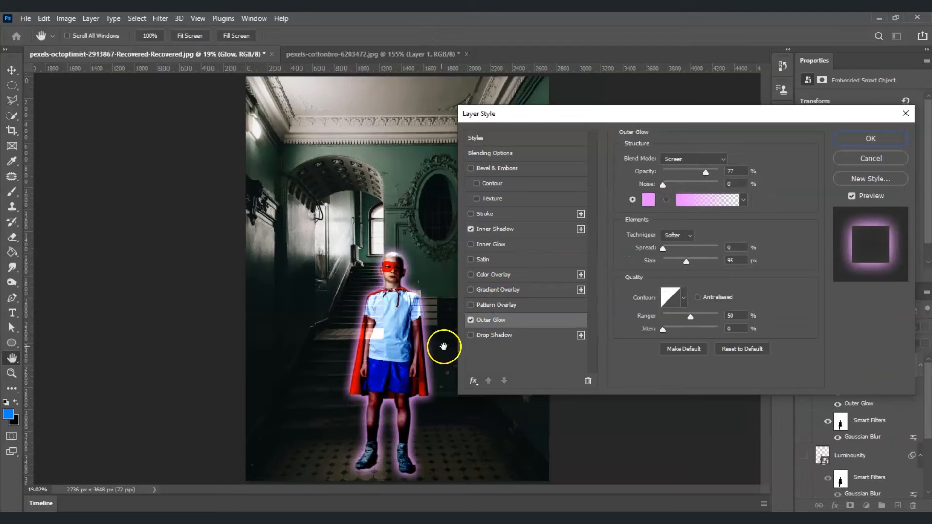
left_click(519, 322)
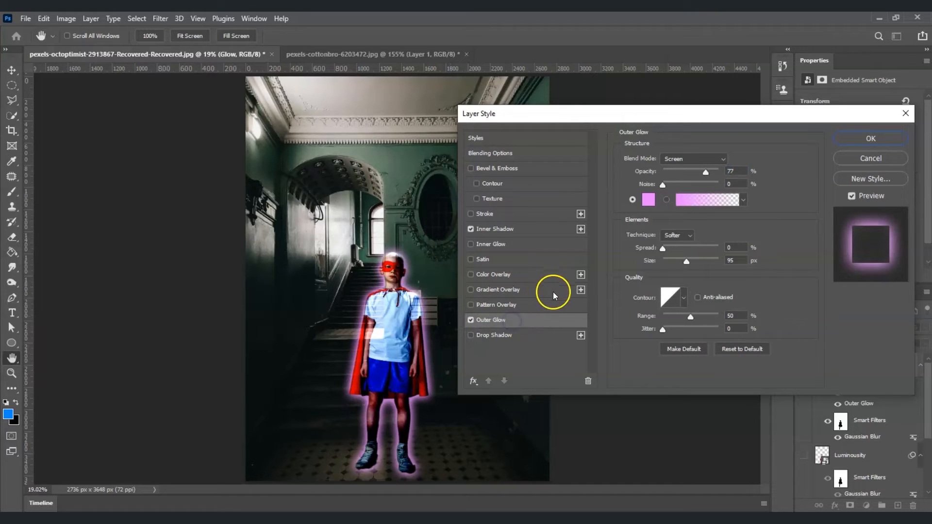
left_click(724, 160)
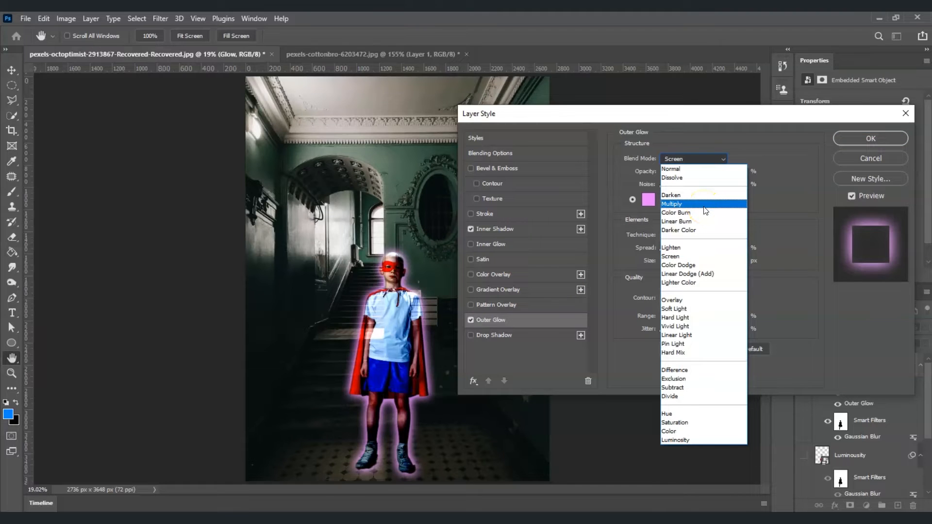
left_click(704, 265)
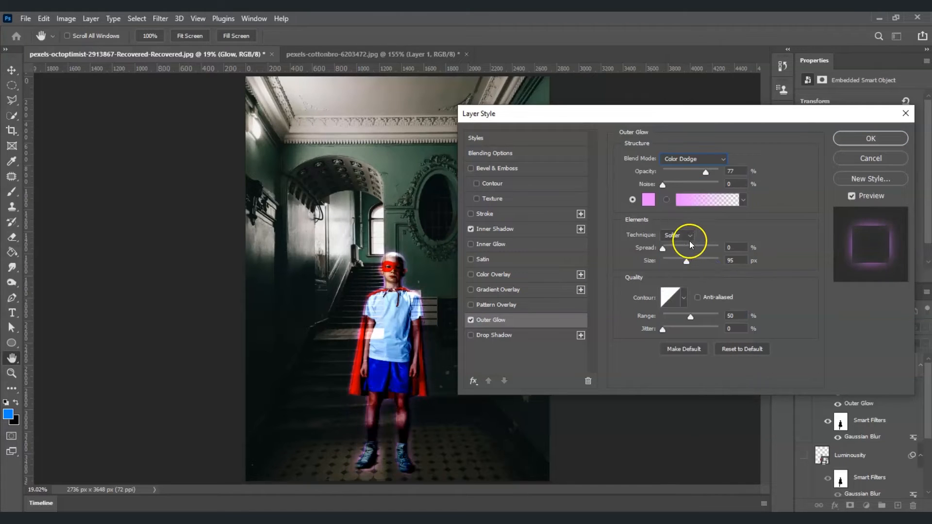
left_click(736, 171)
type("100")
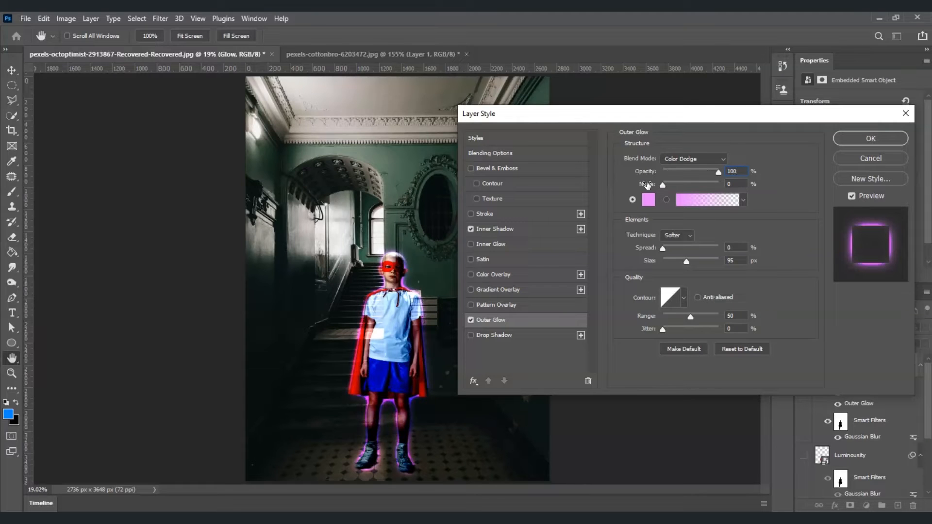
Set the outer glow's colour to a vivid blue, about 1e4eff
left_click(649, 199)
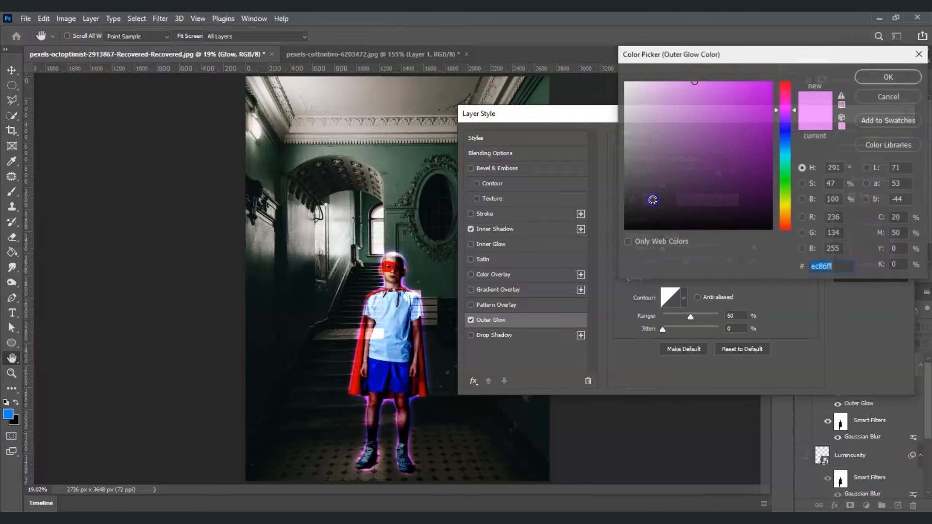
left_click(785, 136)
left_click(757, 115)
left_click_drag(758, 115, 746, 82)
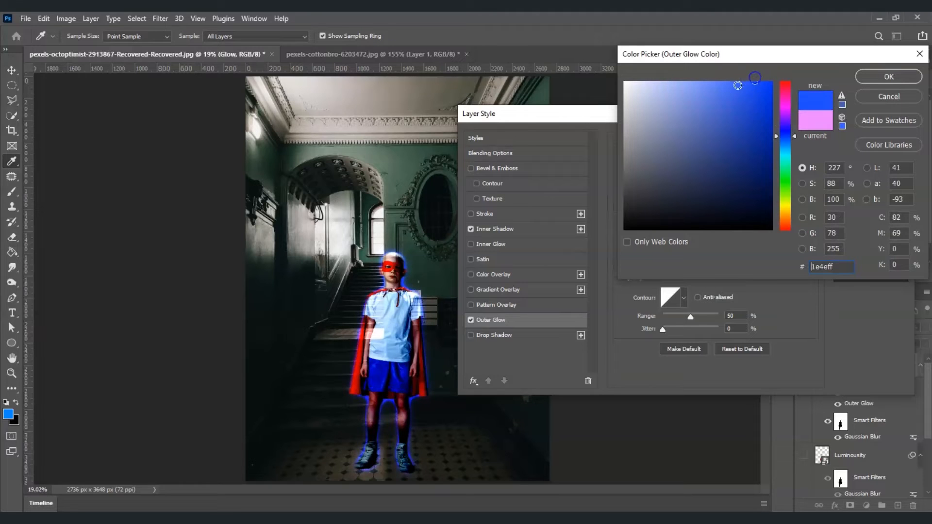
left_click(901, 77)
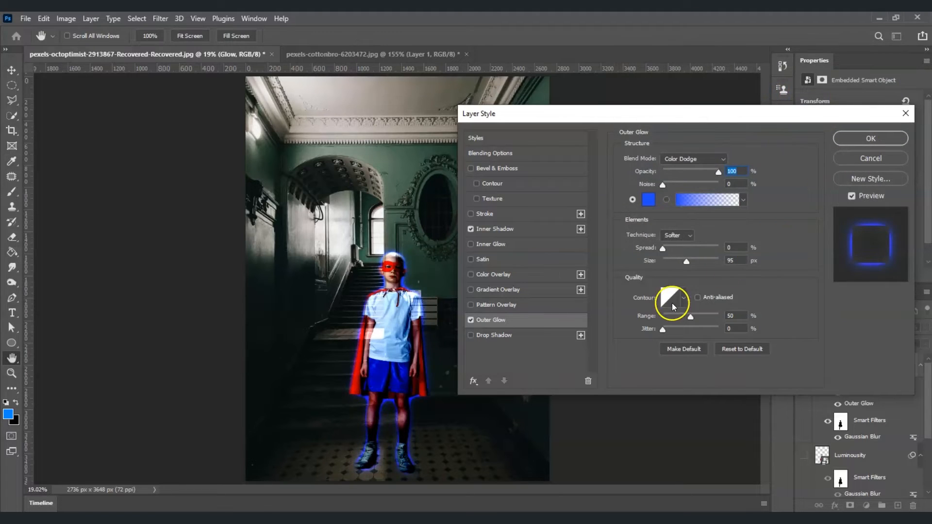
Set the outer glow's size to 100 px and apply the layer style to the Glow layer
left_click(708, 260)
type("100")
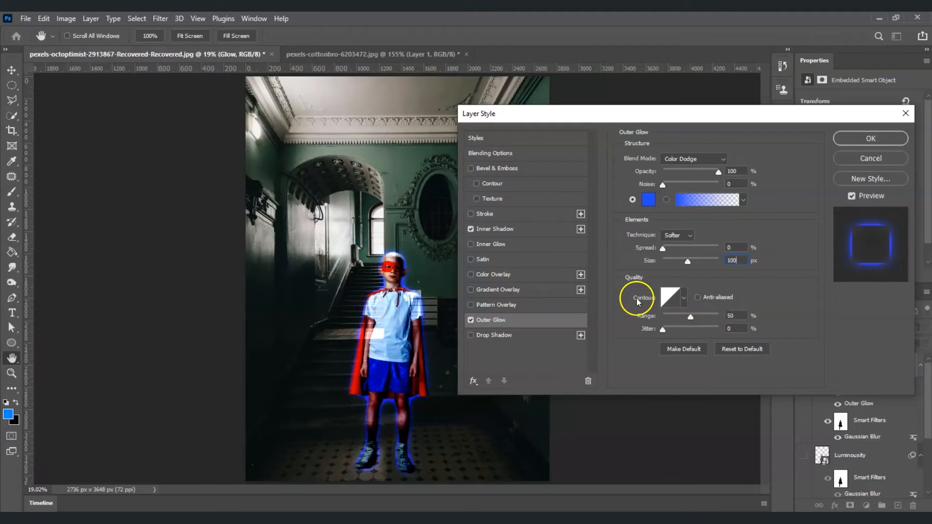
type("z")
left_click(857, 139)
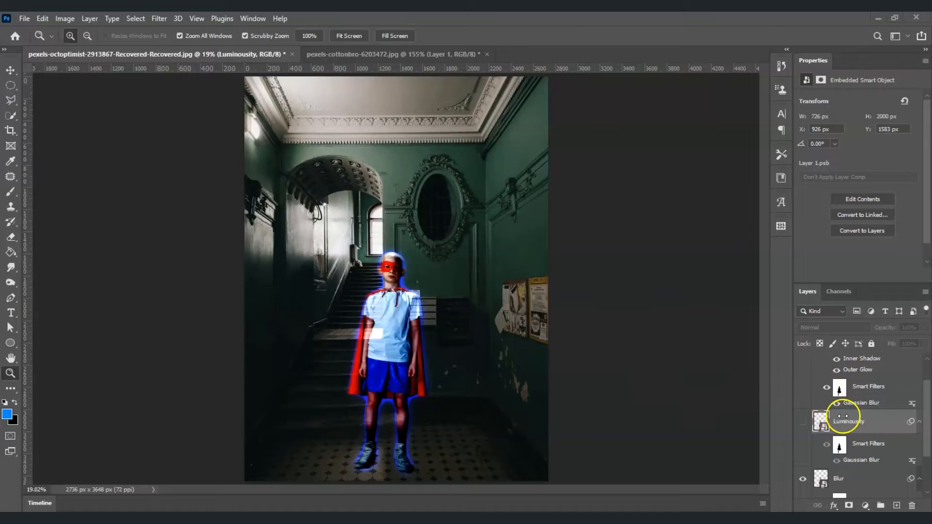
Show the Luminousity layer and set its blend mode to Luminosity
left_click(803, 425)
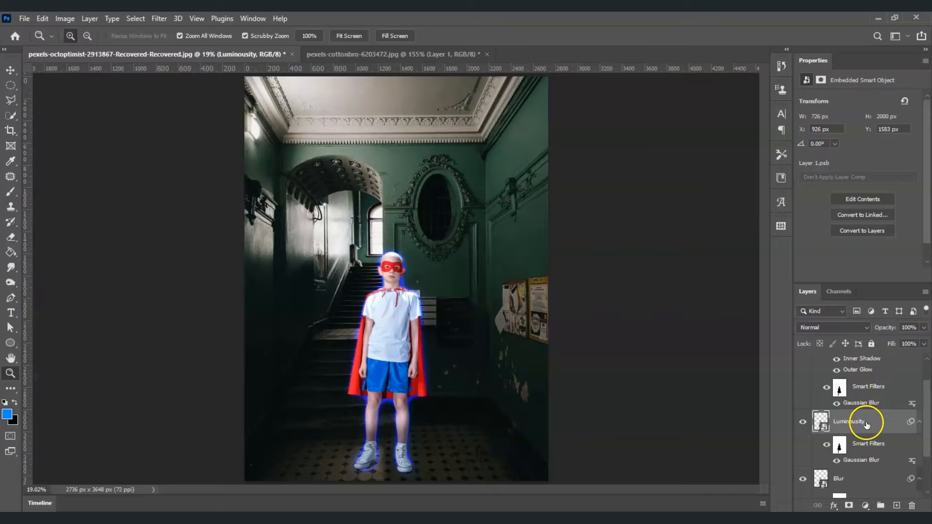
left_click(864, 328)
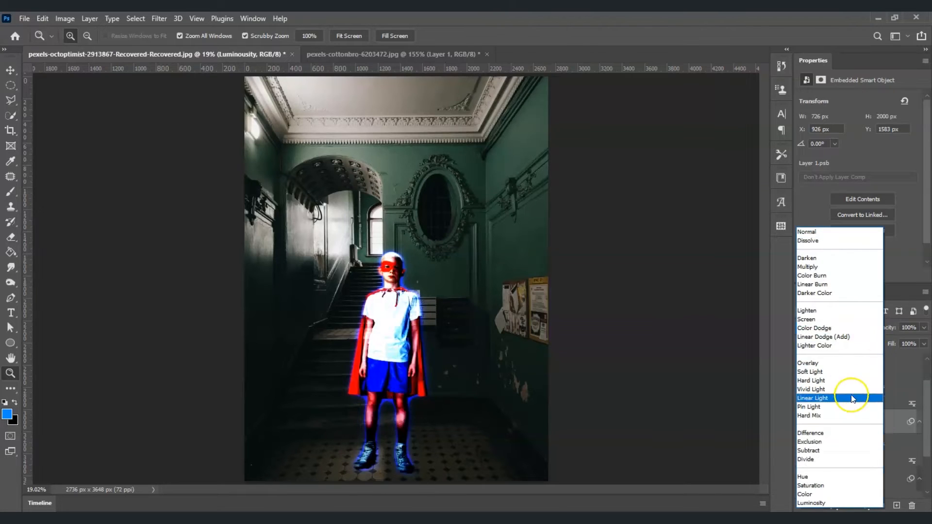
left_click(825, 503)
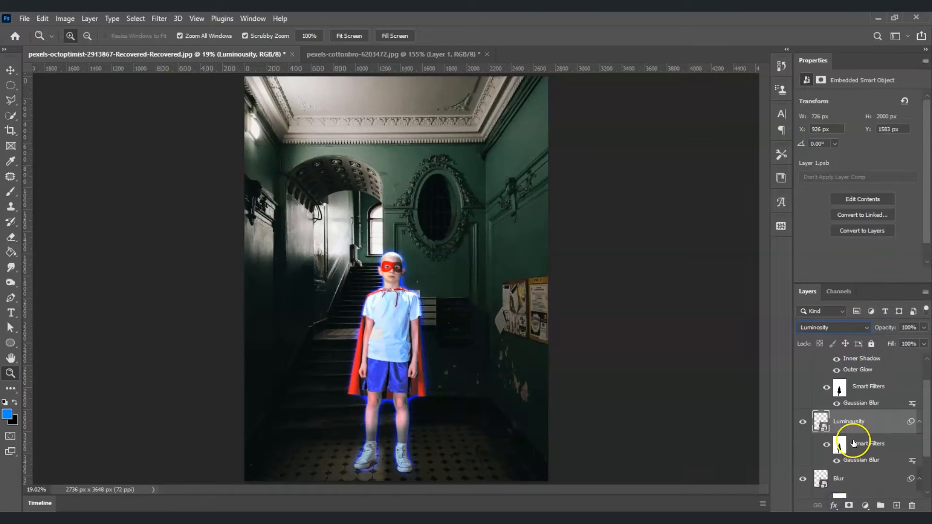
Add a new empty layer above the Glow layer
scroll(929, 431, "up", 3)
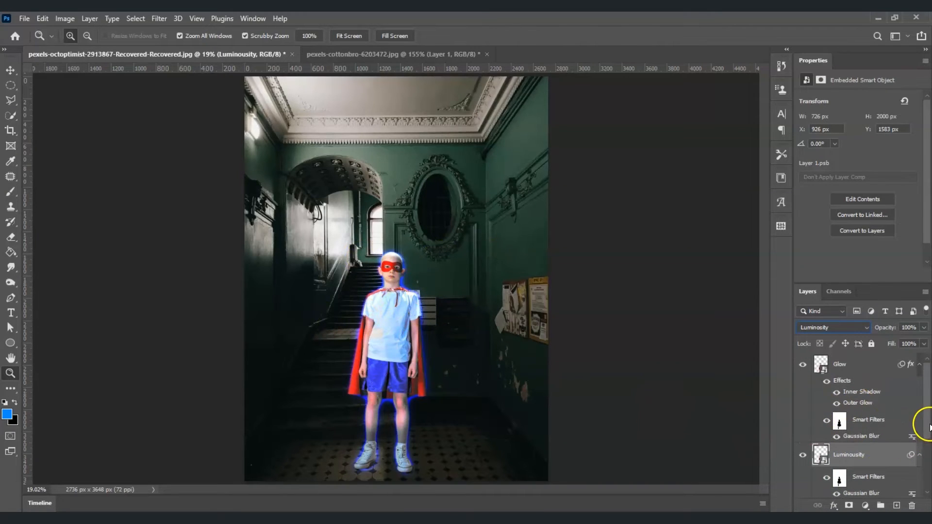
left_click(874, 369)
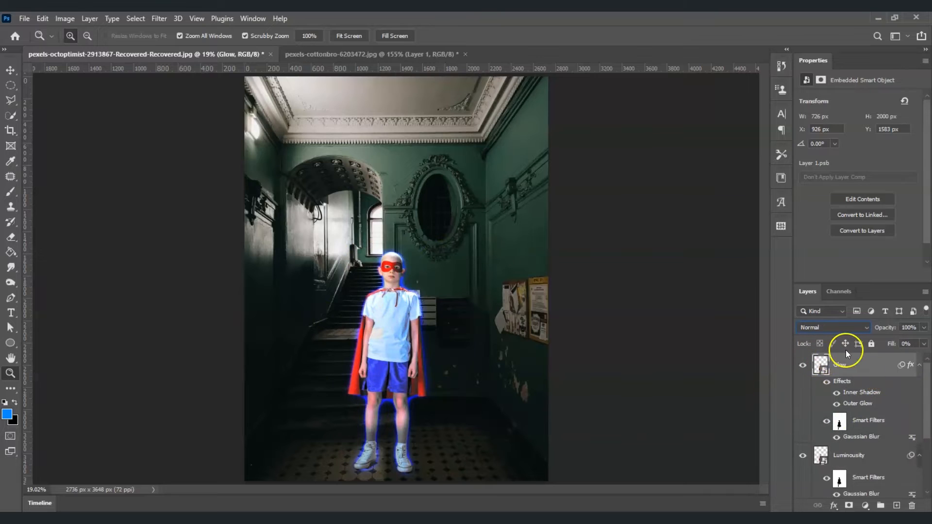
left_click(897, 506)
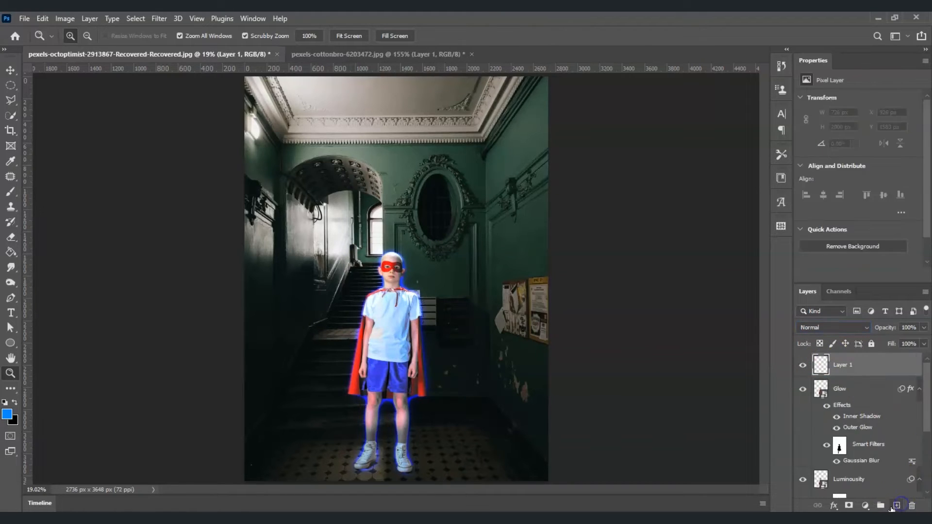
right_click(856, 369)
Fill the new layer with 50% gray in Normal mode at 100% opacity
left_click(46, 18)
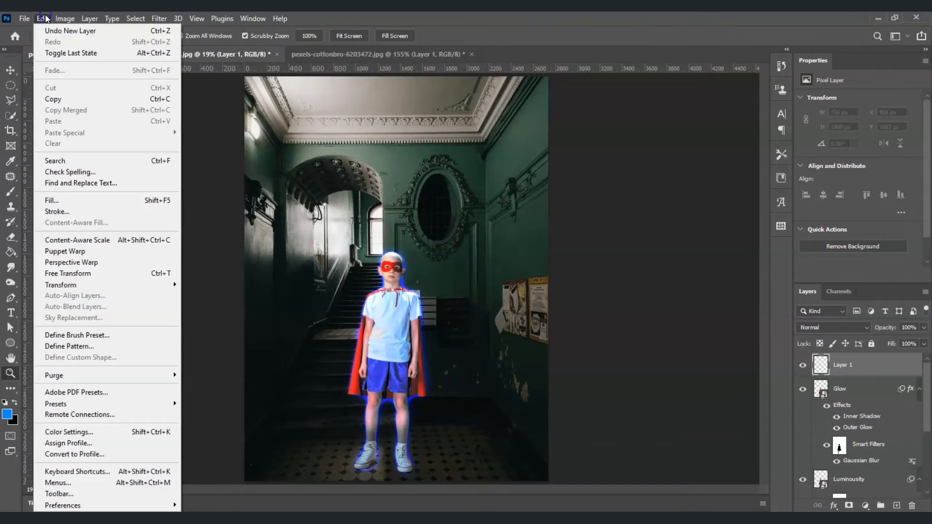
left_click(69, 201)
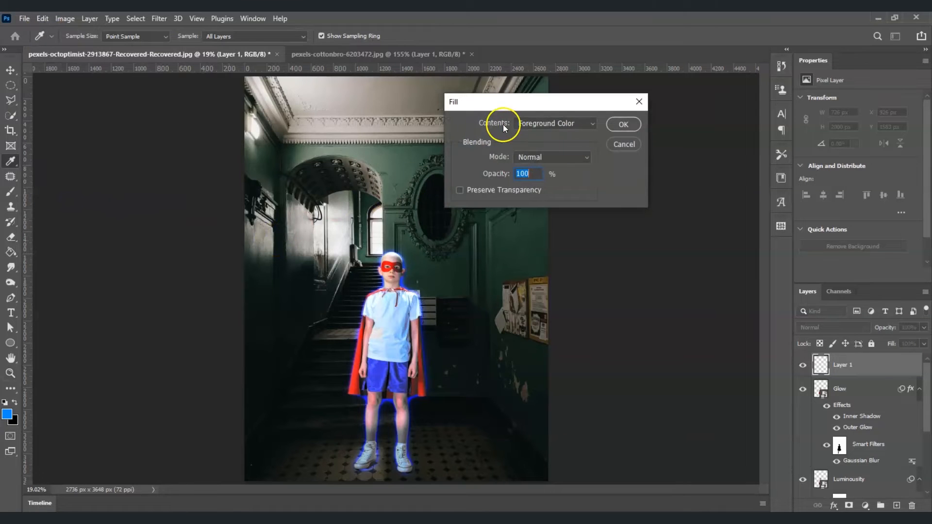
left_click(579, 124)
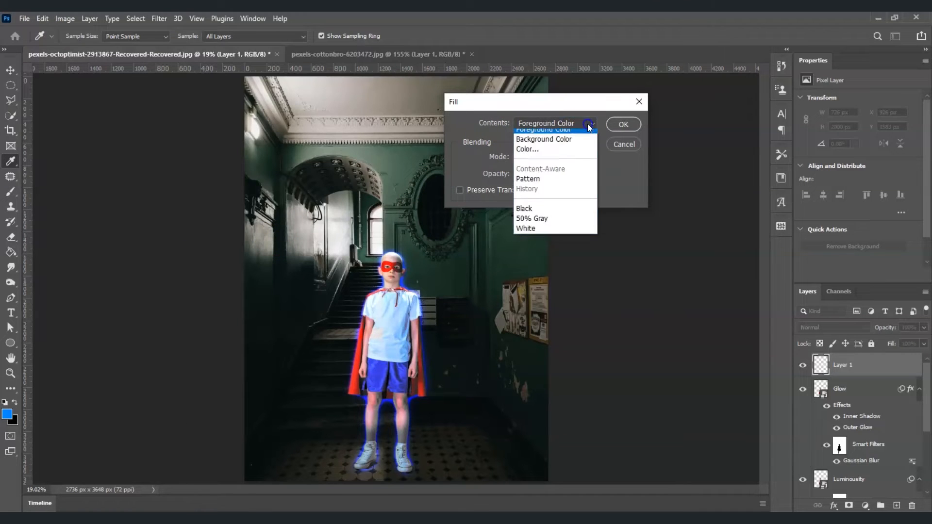
left_click(567, 225)
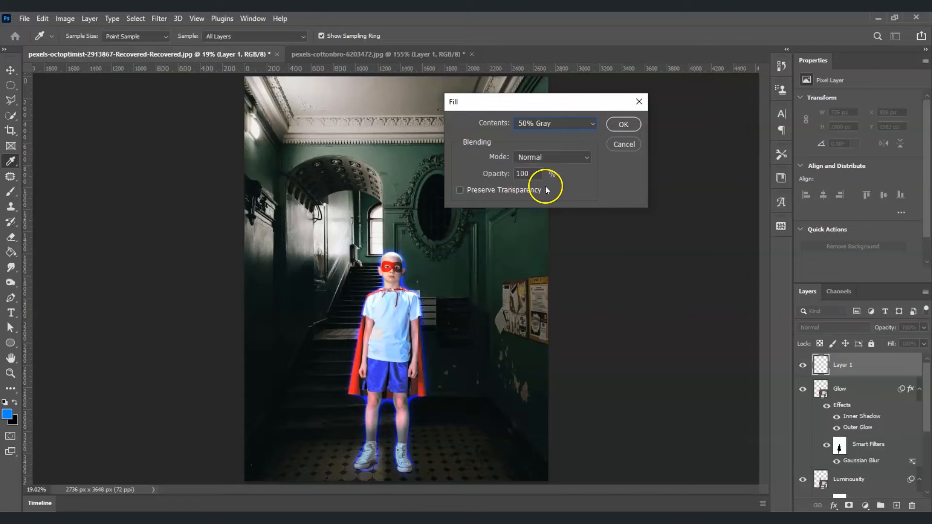
left_click(625, 125)
key("z")
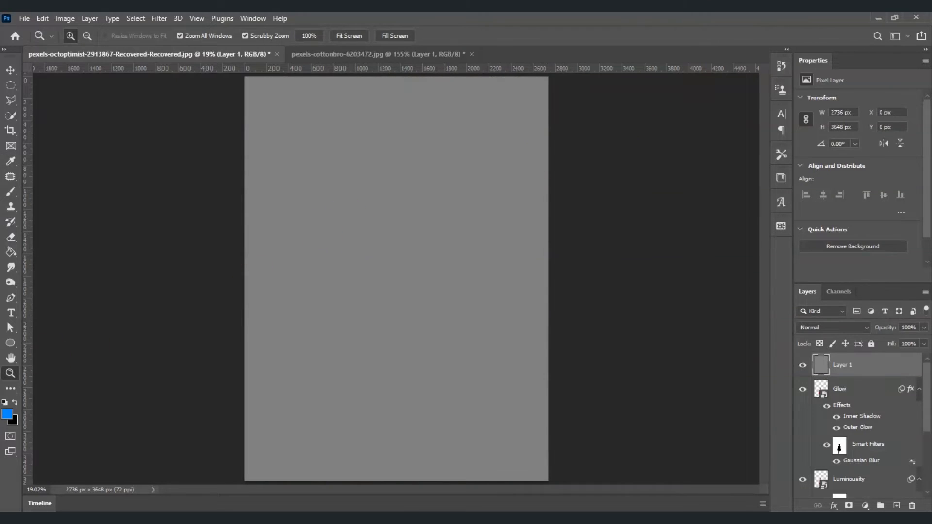
Set the foreground colour to white (ffffff)
left_click(7, 414)
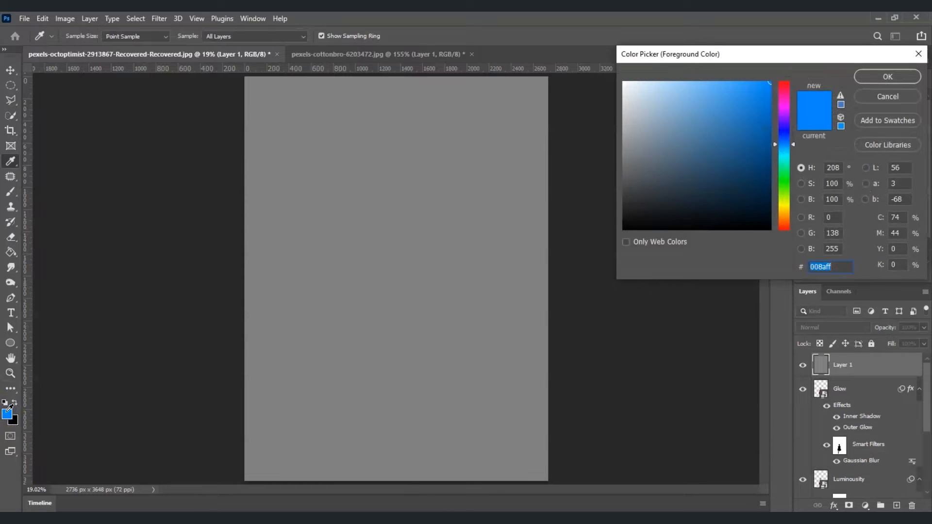
type("ffffff")
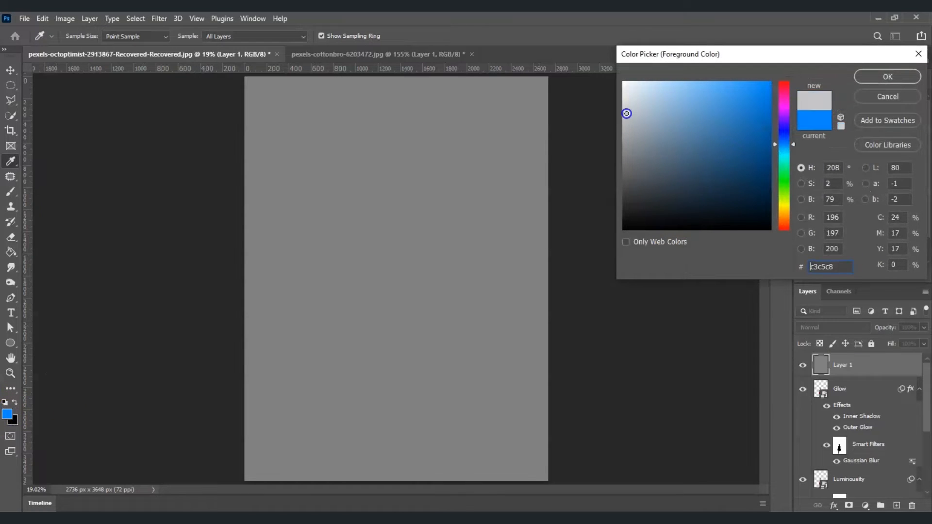
left_click(869, 76)
key("z")
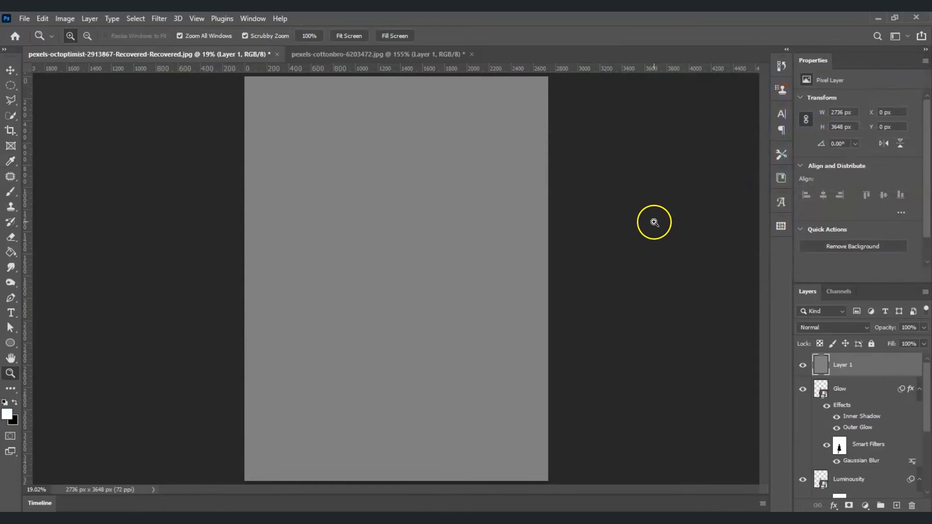
Apply the Sketch filter Halftone Pattern to the gray layer with size 1, contrast 40 and pattern type Line
left_click(855, 365)
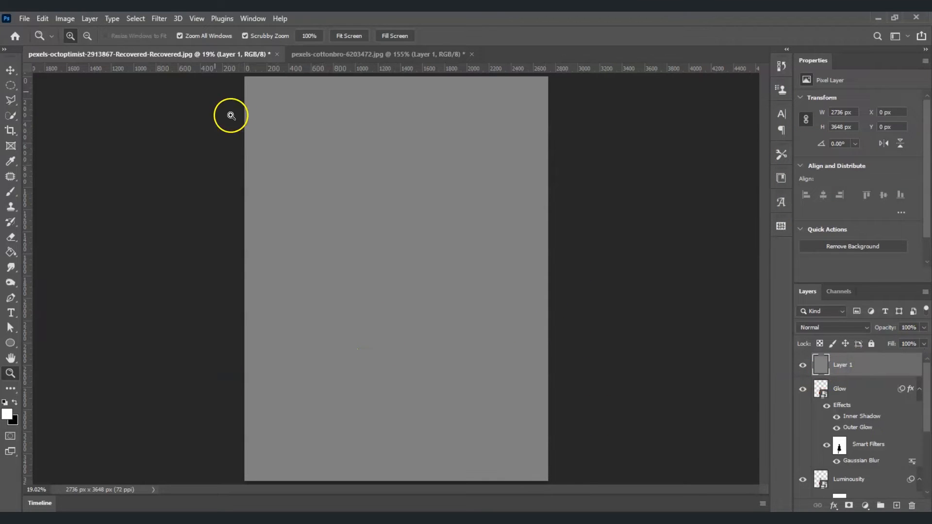
left_click(160, 19)
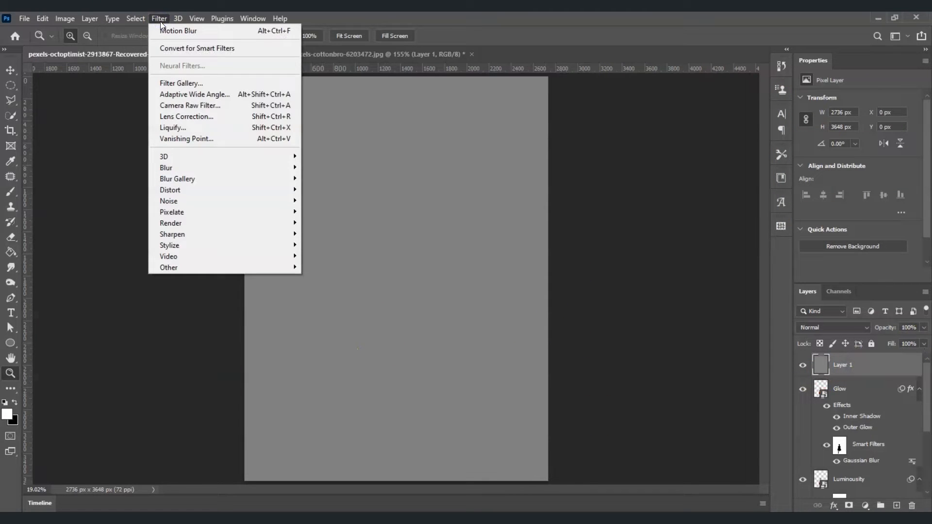
left_click(208, 82)
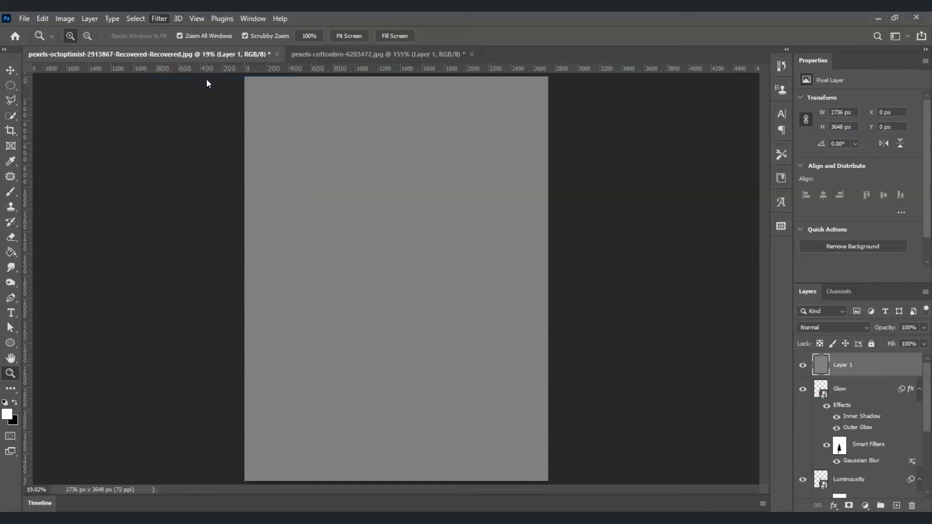
left_click(412, 185)
left_click(412, 185)
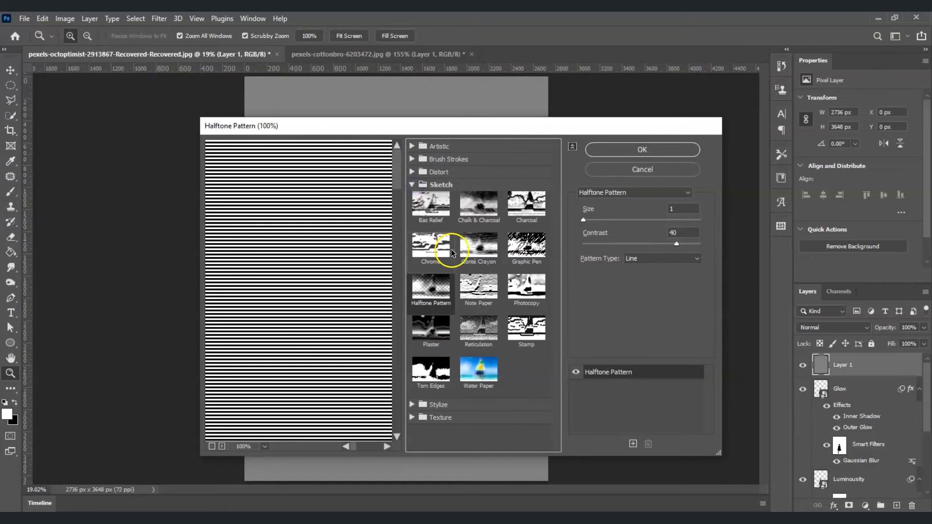
left_click(442, 290)
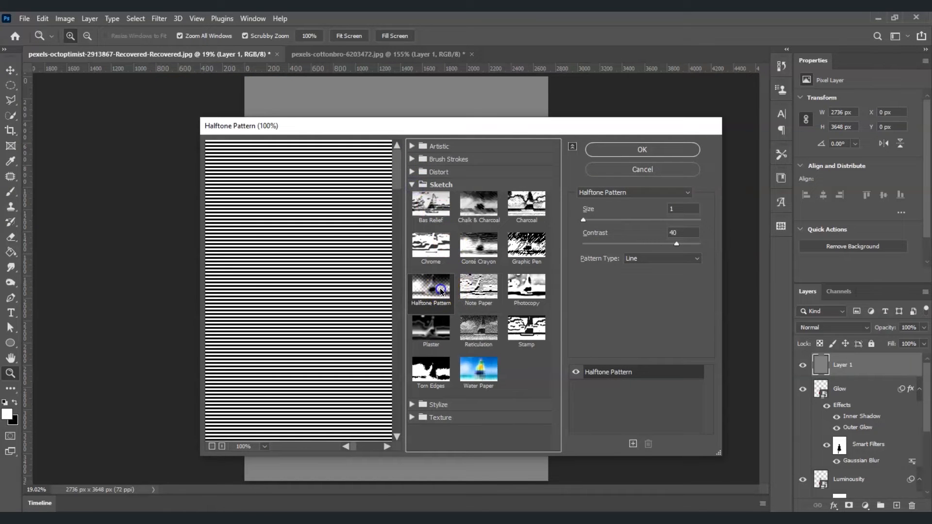
left_click(625, 196)
left_click(621, 231)
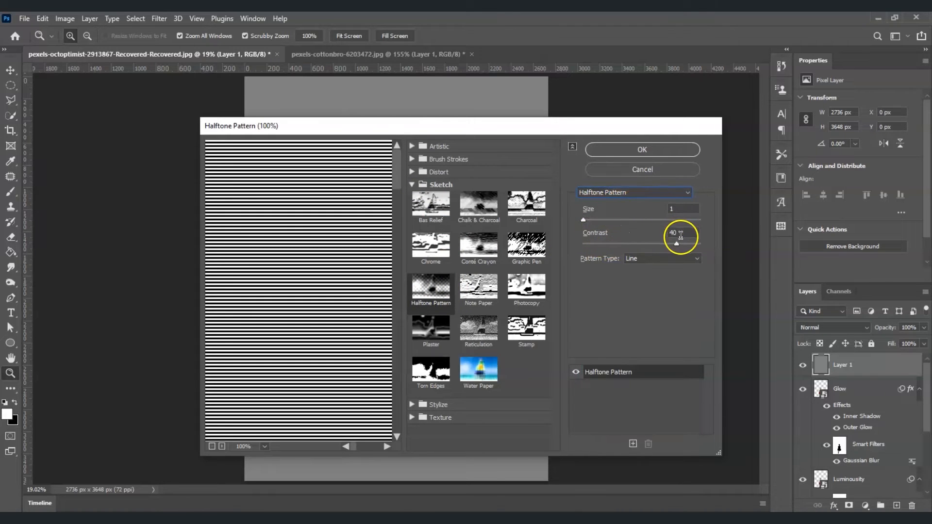
left_click(698, 264)
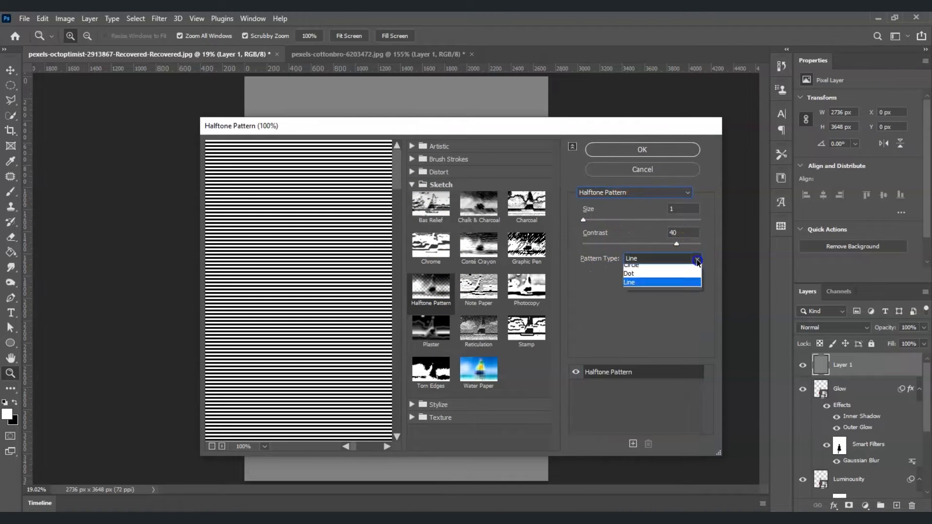
left_click(673, 287)
left_click(628, 153)
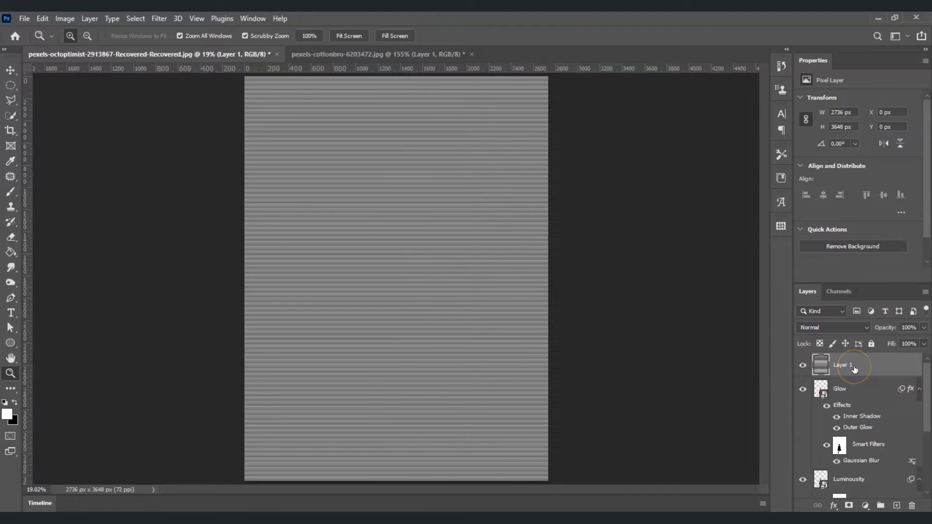
Load the RGB channel of the halftone line pattern as a selection and return to the layer list
left_click(841, 291)
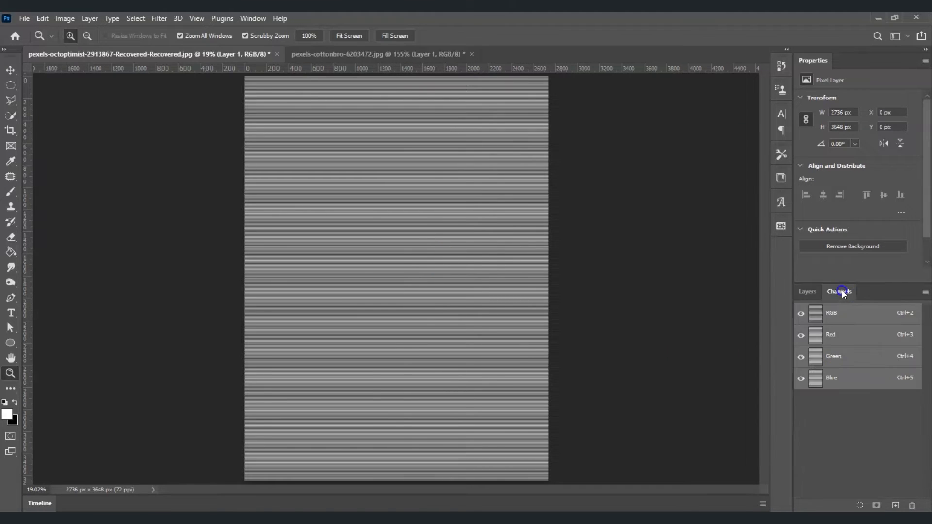
left_click(816, 315, "ctrl")
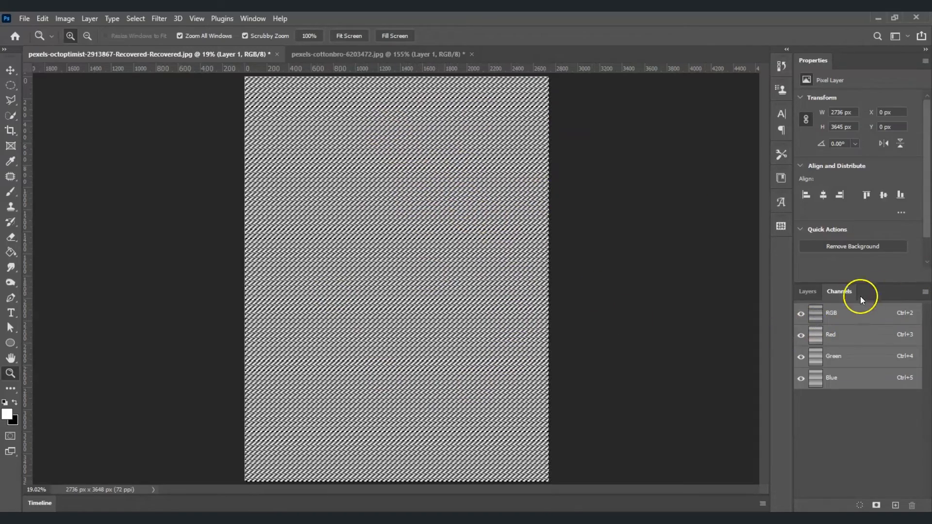
left_click(803, 299)
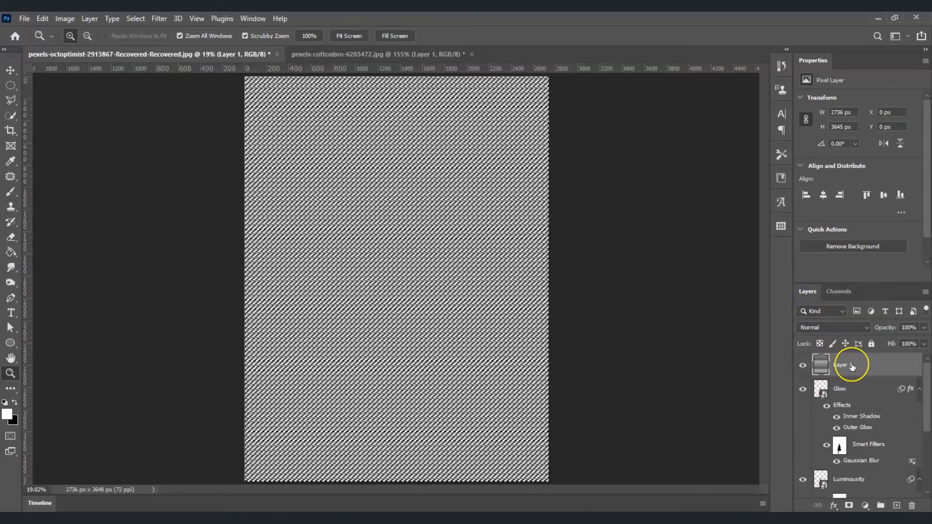
Delete the halftone layer and add a layer mask to the Glow layer from the line selection
left_click_drag(853, 368, 913, 507)
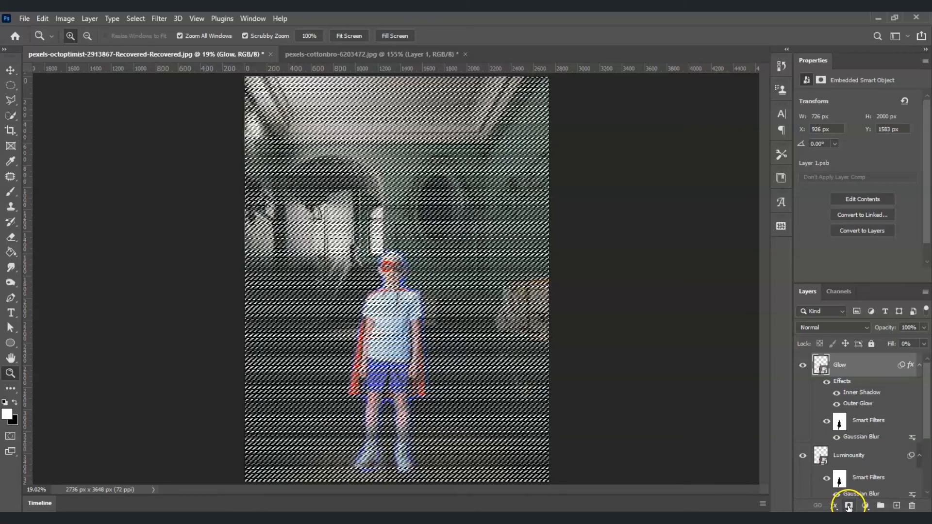
left_click(849, 507)
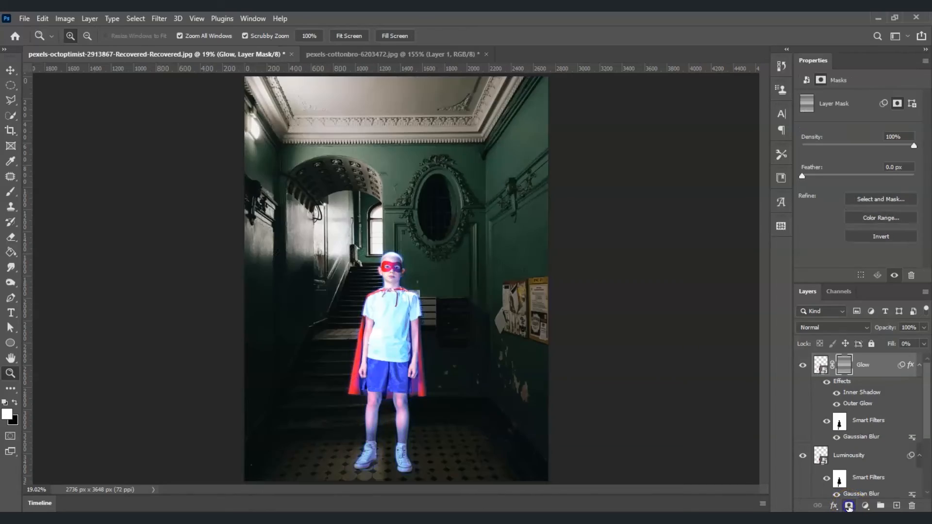
Examine the line effect on the boy's masked face at close range, and return to the whole image
left_click(381, 270)
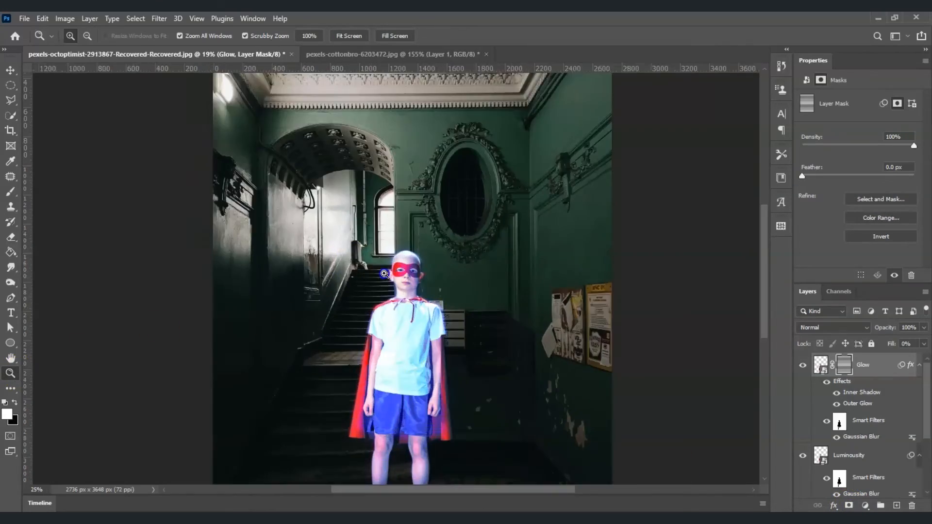
left_click(392, 270)
left_click(409, 270)
left_click(410, 270)
left_click(412, 269)
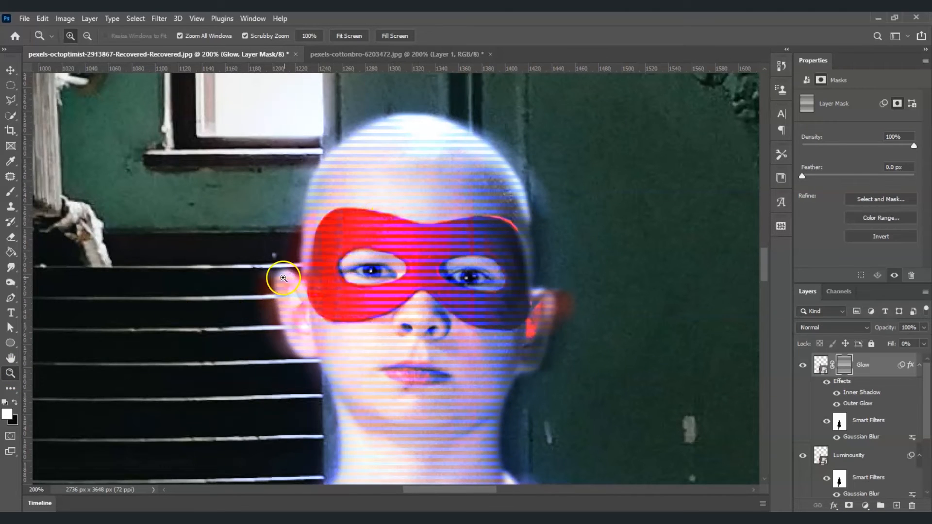
left_click(349, 36)
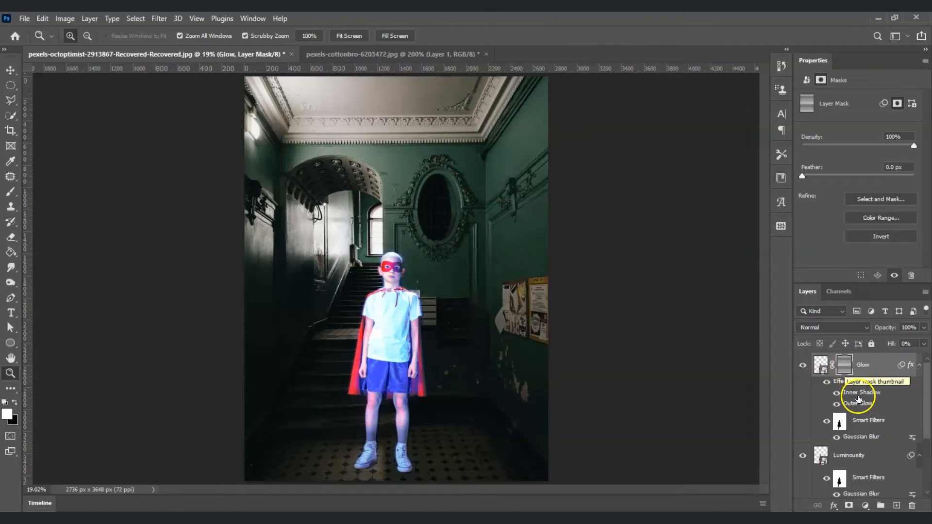
Copy the Glow layer's line mask onto the Luminousity layer
scroll(871, 454, "down", 4)
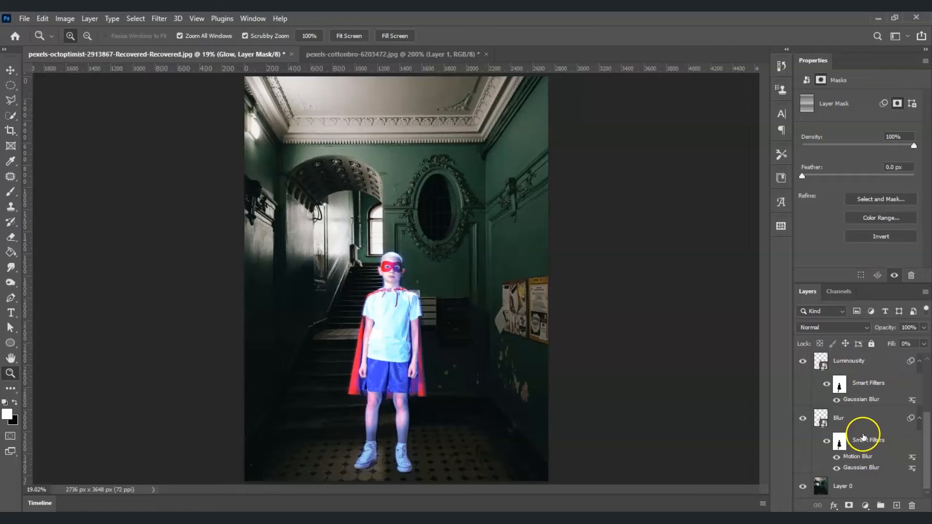
scroll(864, 409, "up", 3)
scroll(864, 414, "up", 1)
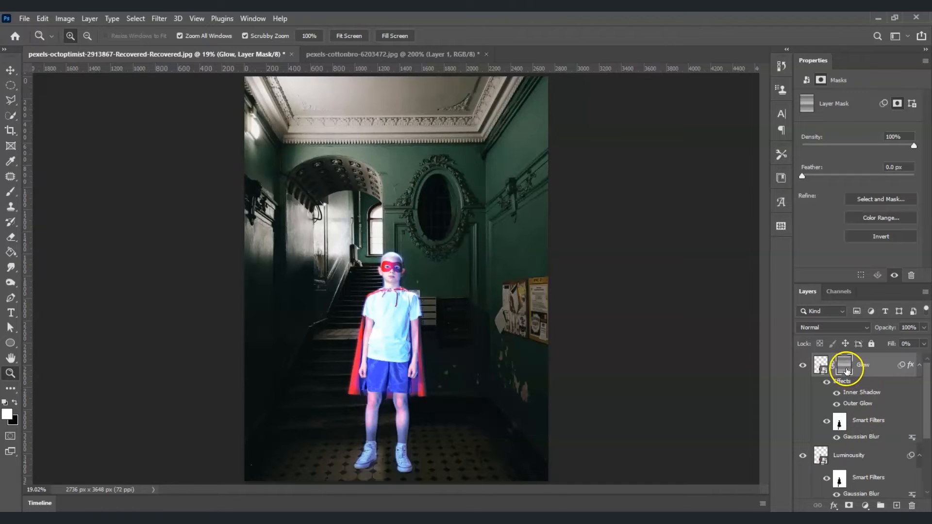
key("alt")
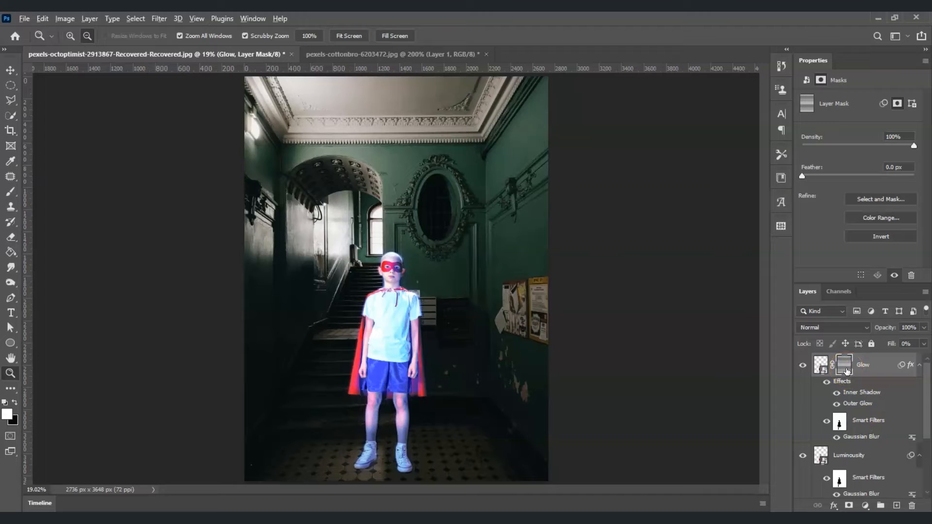
left_click_drag(845, 370, 861, 457)
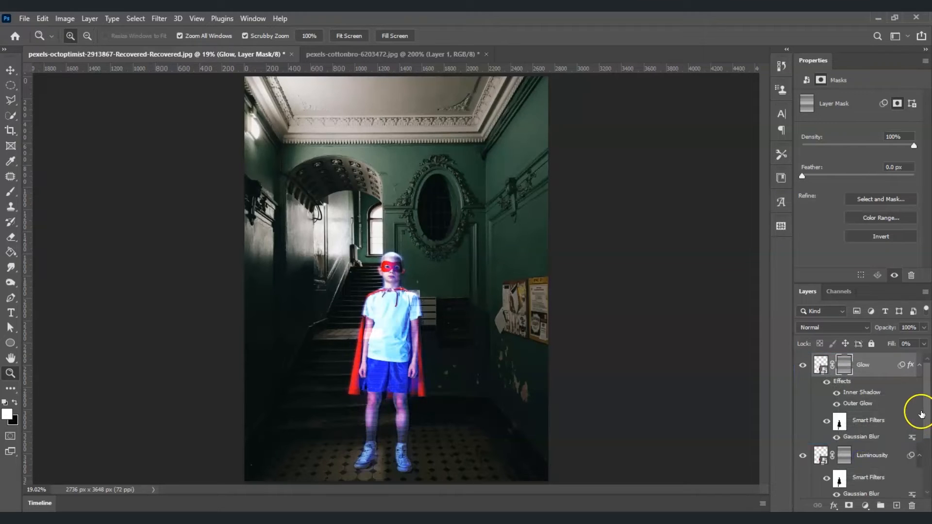
Copy the Luminousity layer's line mask onto the Blur layer
scroll(921, 414, "down", 3)
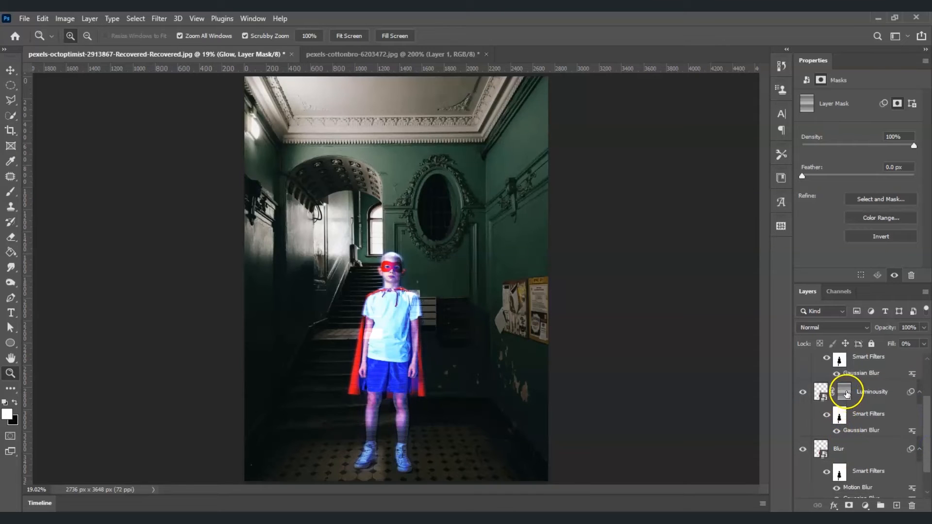
left_click(845, 392)
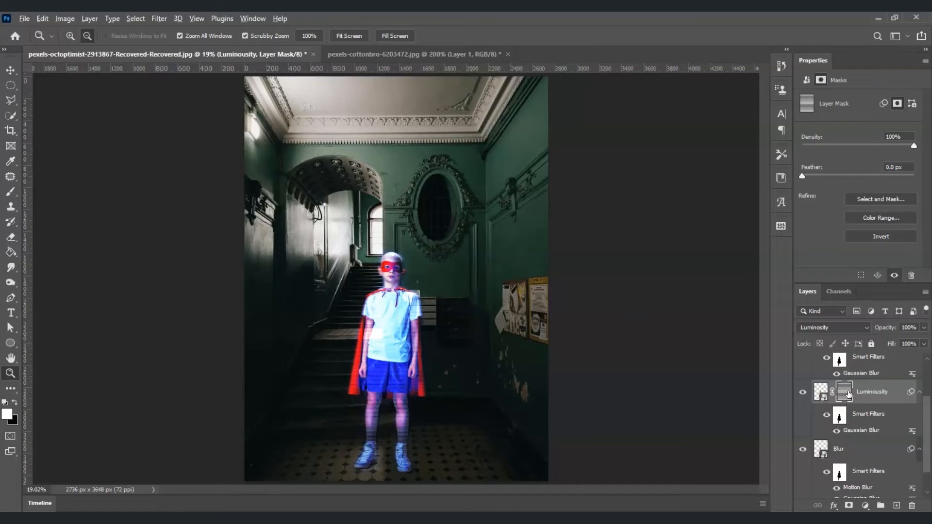
left_click_drag(848, 393, 857, 450)
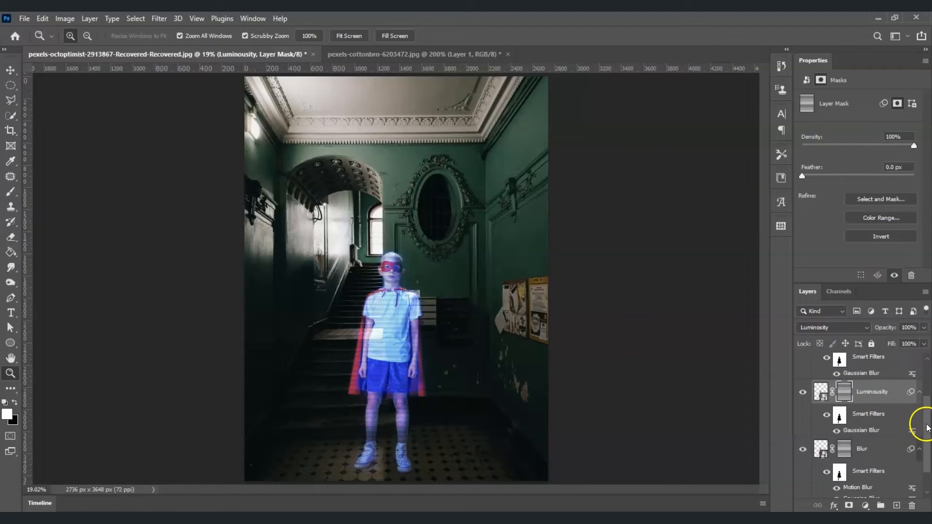
left_click_drag(928, 427, 927, 379)
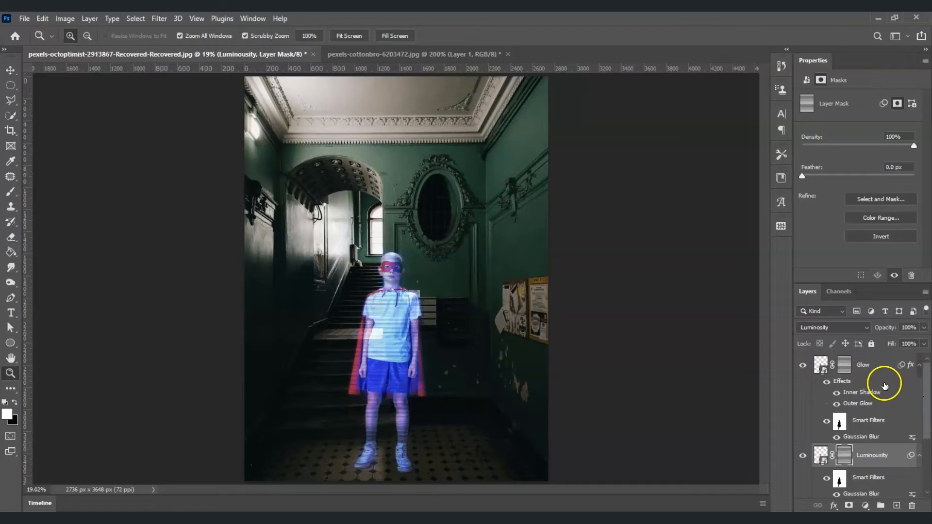
Group the Blur, Luminousity and Glow layers and duplicate the group
scroll(883, 415, "down", 3)
scroll(886, 422, "up", 3)
scroll(885, 423, "up", 1)
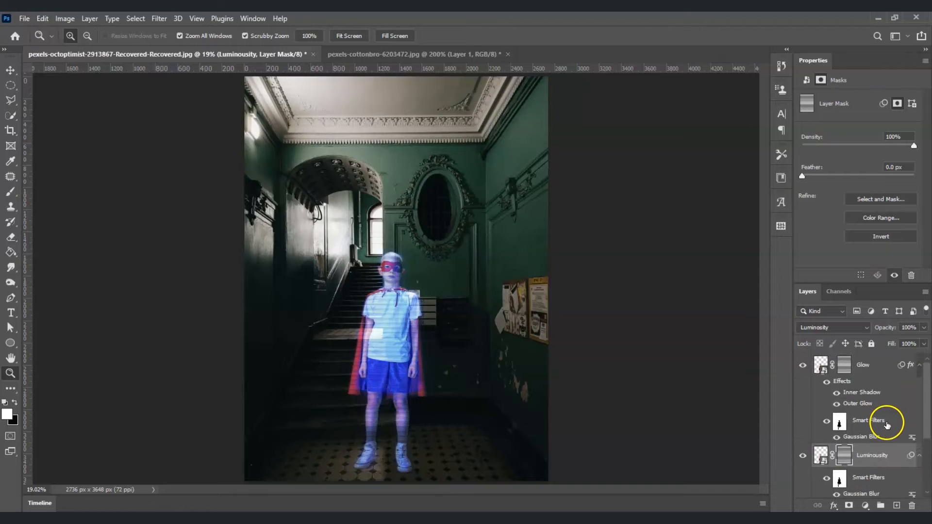
scroll(888, 425, "down", 3)
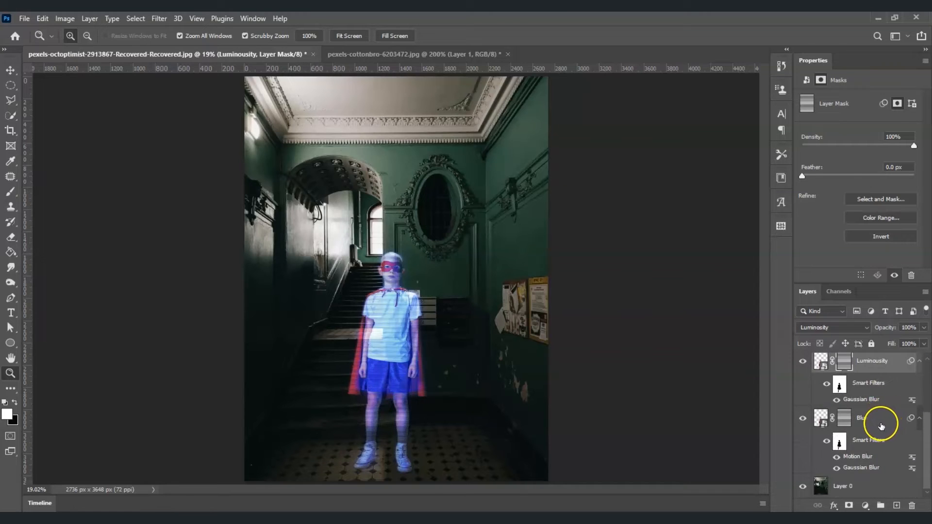
left_click(880, 424)
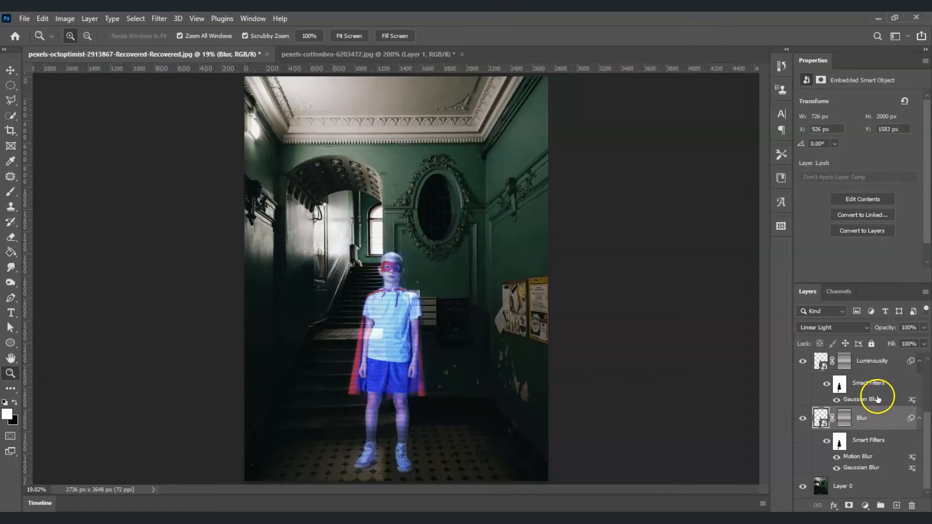
scroll(878, 396, "up", 3)
left_click(880, 452, "ctrl")
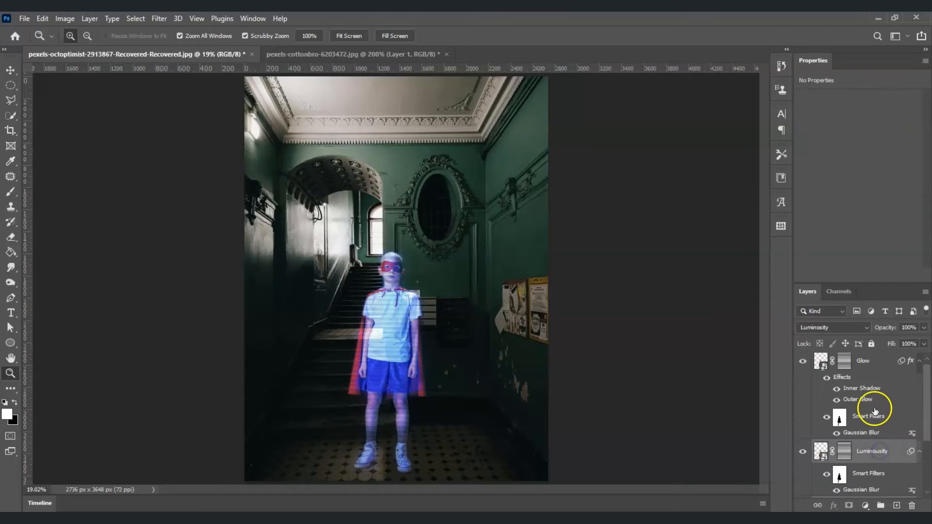
left_click(868, 363, "ctrl")
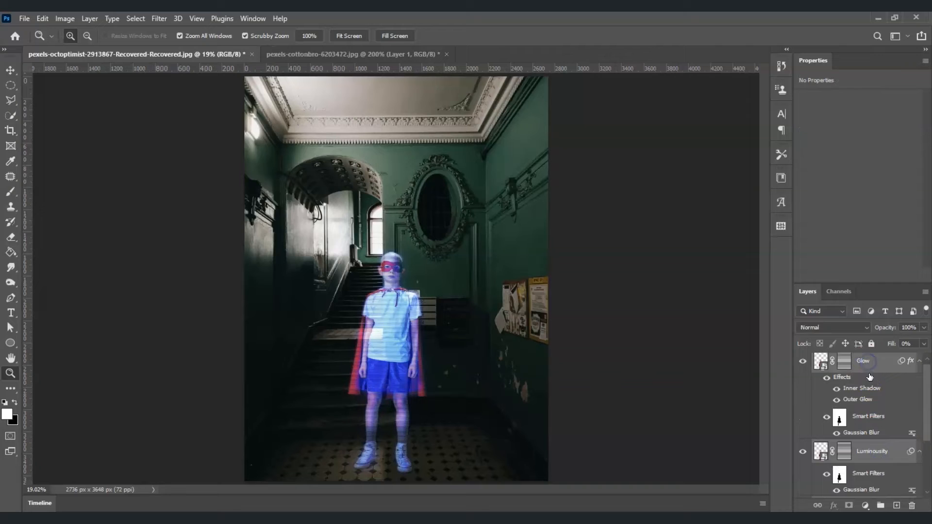
scroll(884, 418, "down", 3)
scroll(884, 418, "up", 3)
scroll(883, 416, "down", 1)
scroll(879, 420, "up", 1)
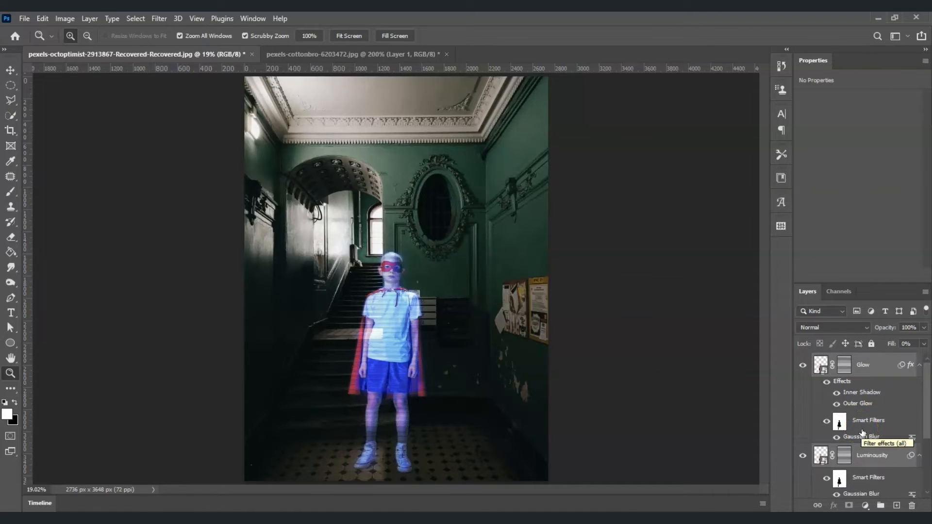
key("ctrl+g")
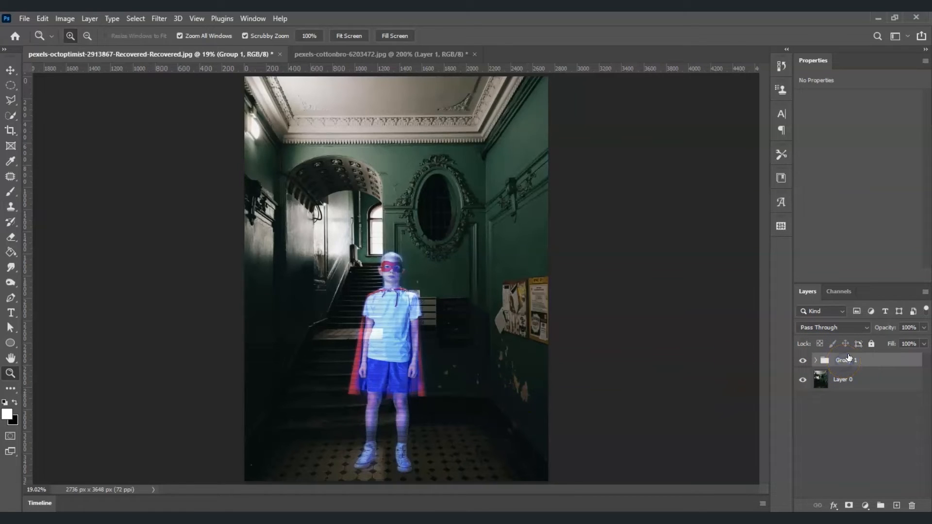
key("ctrl+j")
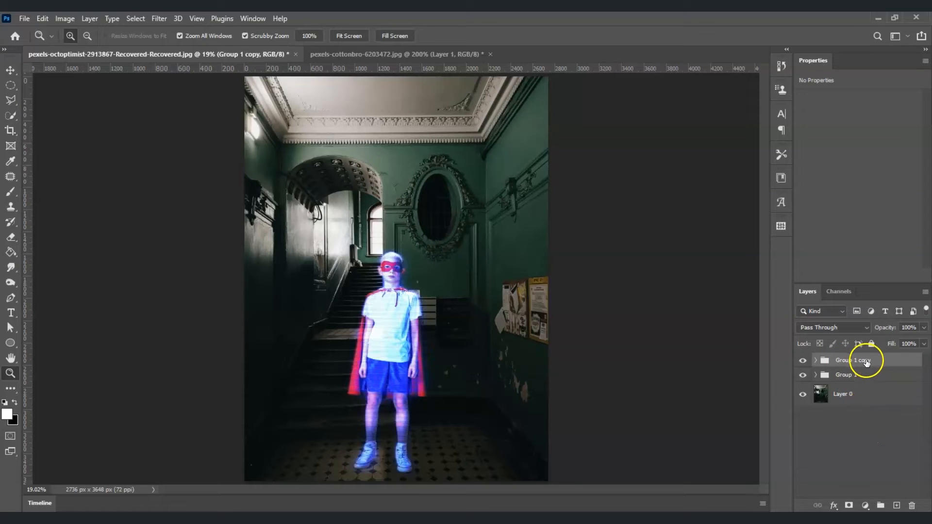
Set the Outer Glow of the Glow layer in the duplicated group to opacity 80%, spread 40% and size 40 px
left_click(816, 361)
scroll(881, 394, "down", 4)
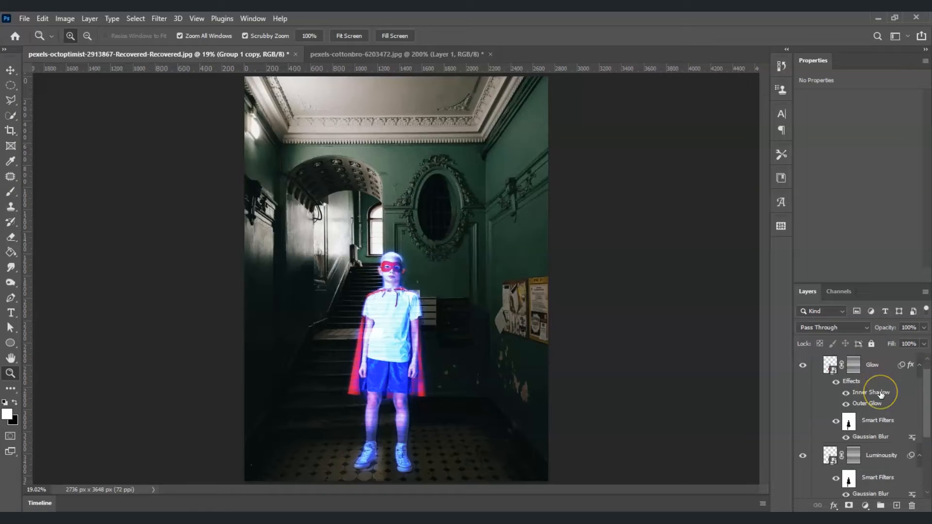
scroll(881, 395, "up", 3)
left_click(869, 367)
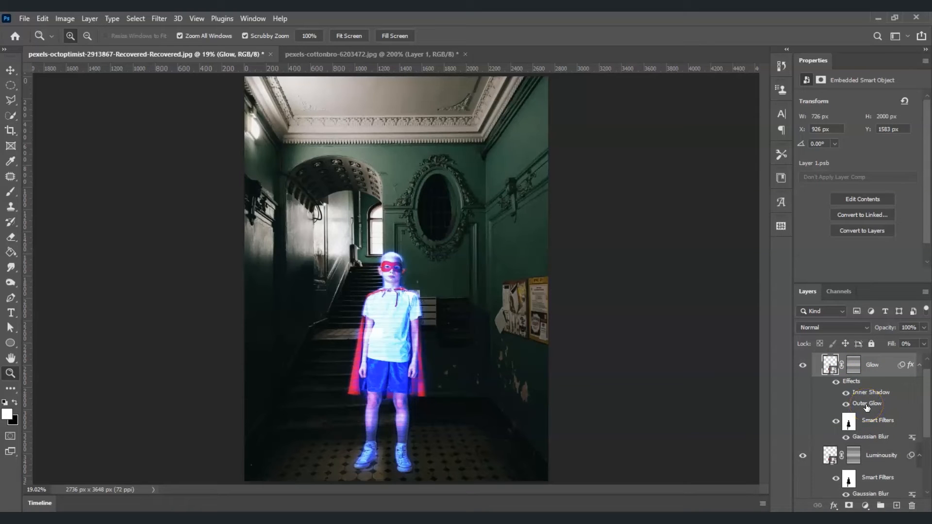
double_click(867, 405)
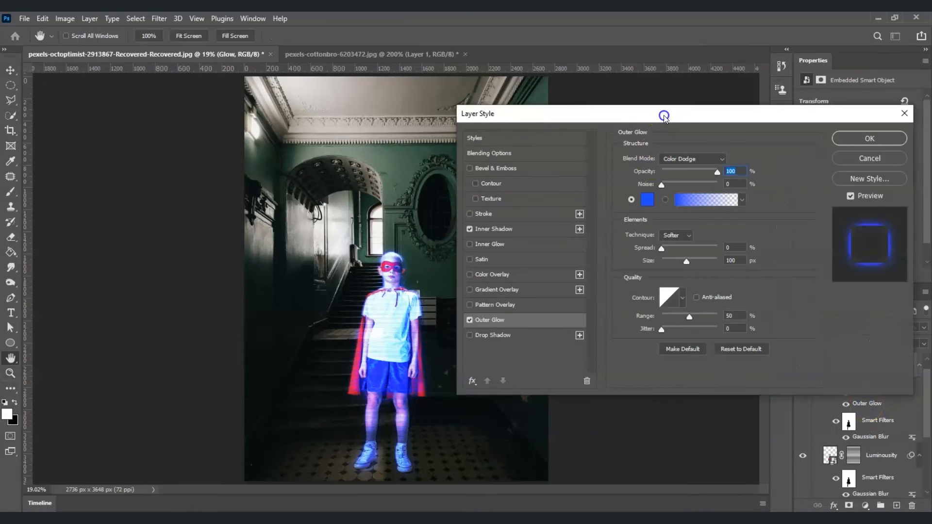
left_click_drag(661, 115, 593, 116)
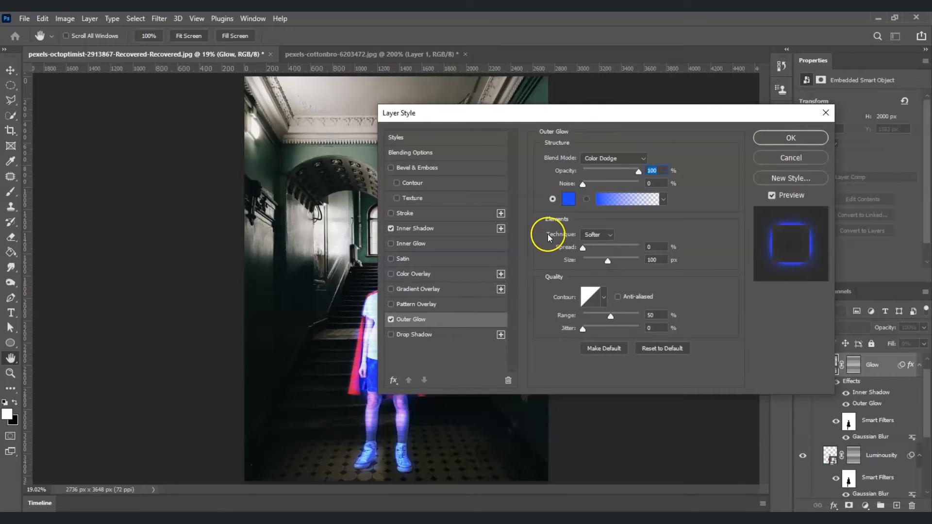
left_click_drag(644, 125, 685, 135)
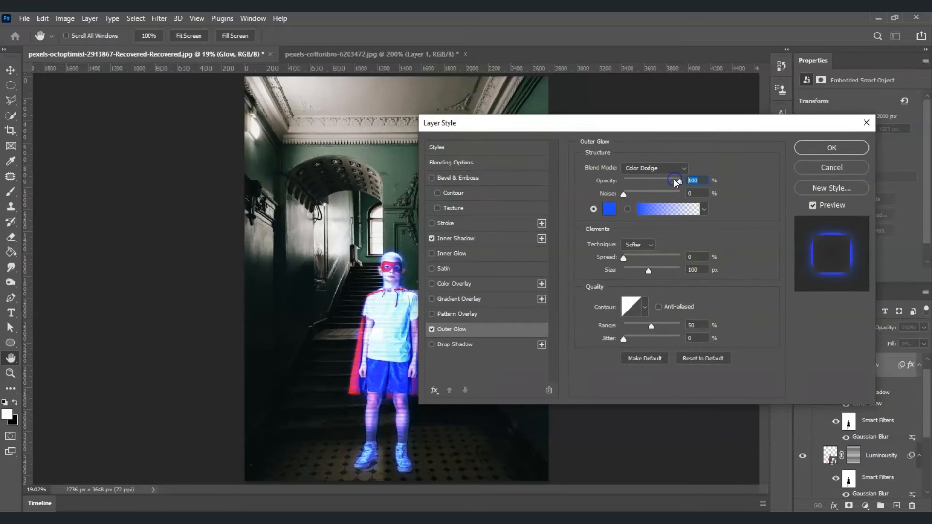
left_click_drag(676, 182, 668, 181)
left_click_drag(653, 130, 689, 122)
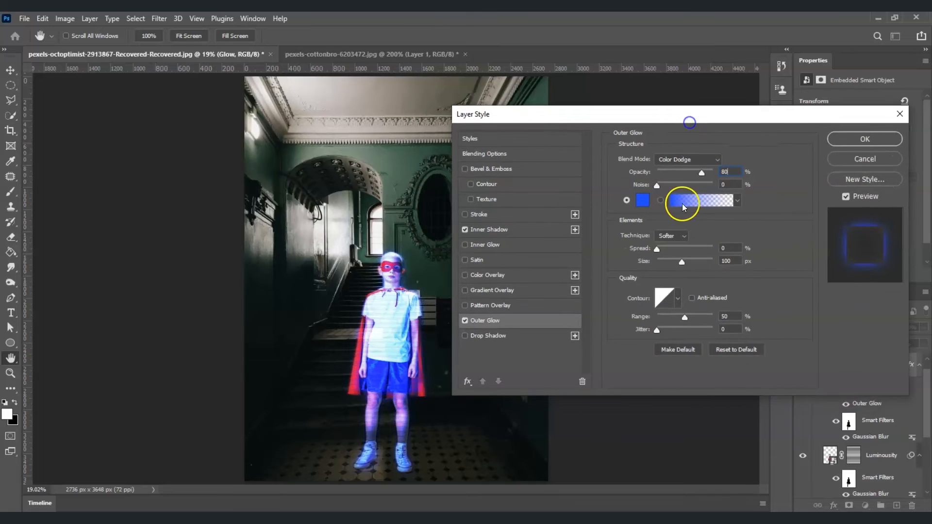
left_click(724, 248)
type("40")
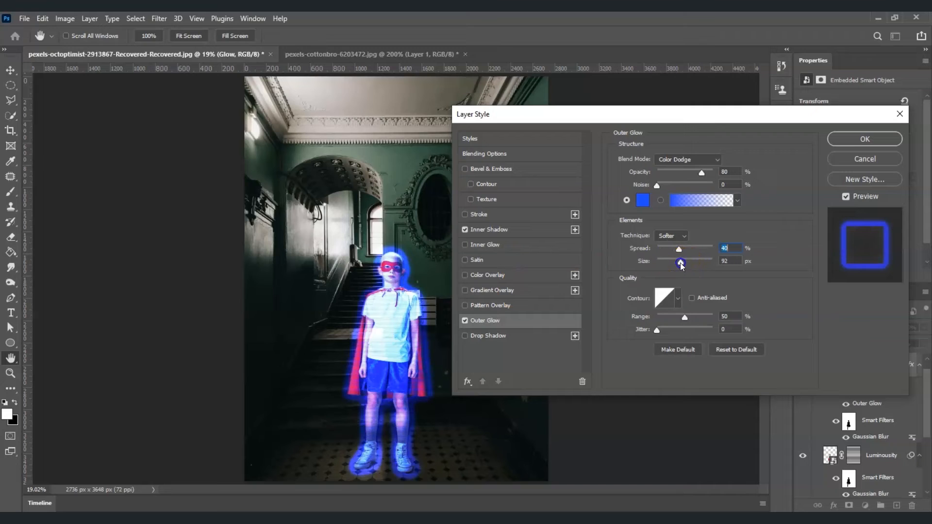
left_click_drag(675, 266, 672, 267)
type("40")
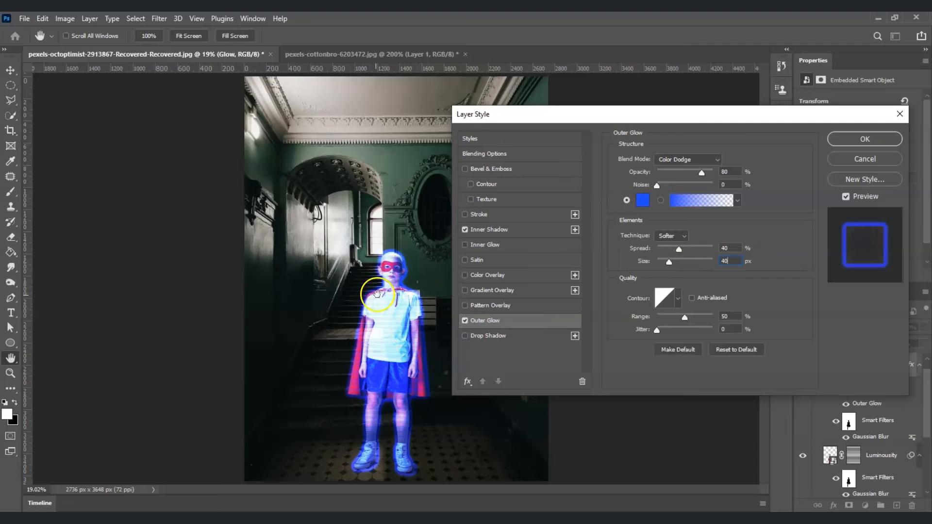
left_click(881, 145)
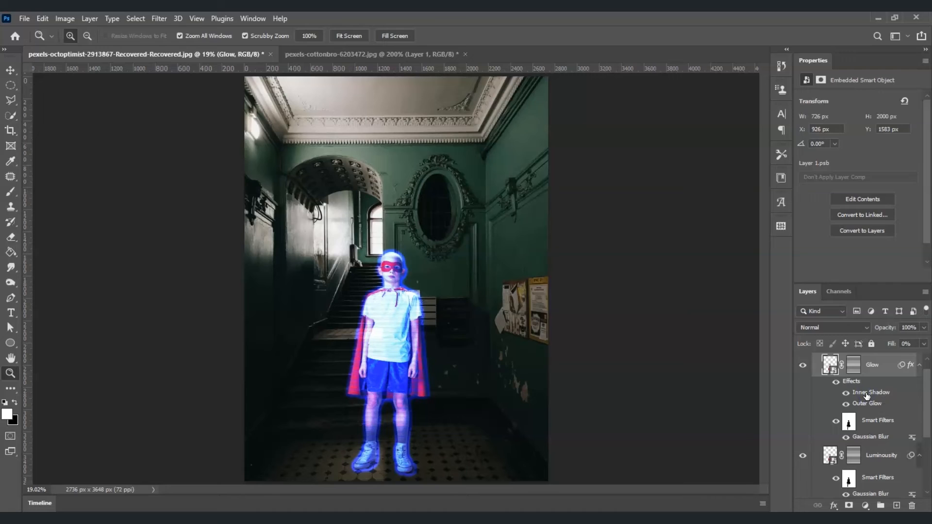
Change the Inner Shadow color of the duplicated group's Glow layer to bright blue 00aeff
double_click(867, 396)
left_click(731, 160)
left_click_drag(783, 153, 781, 148)
left_click(771, 78)
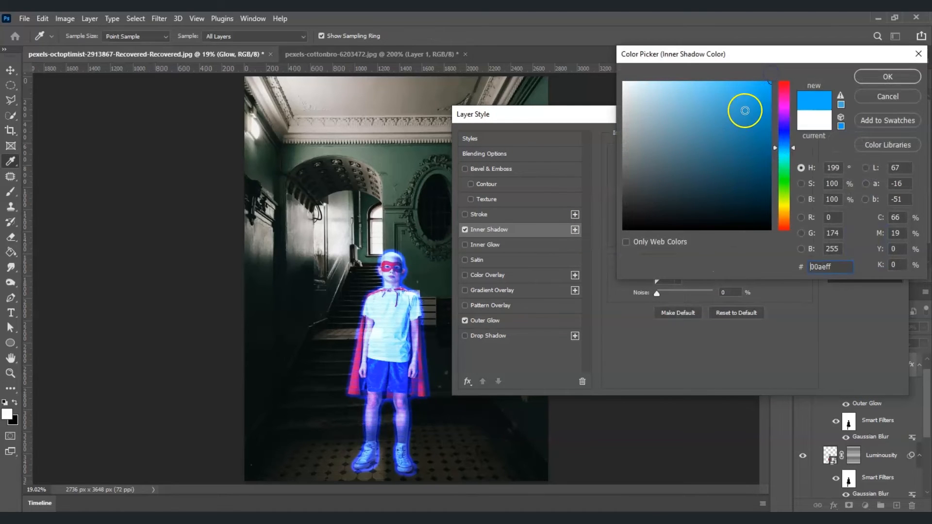
left_click(884, 78)
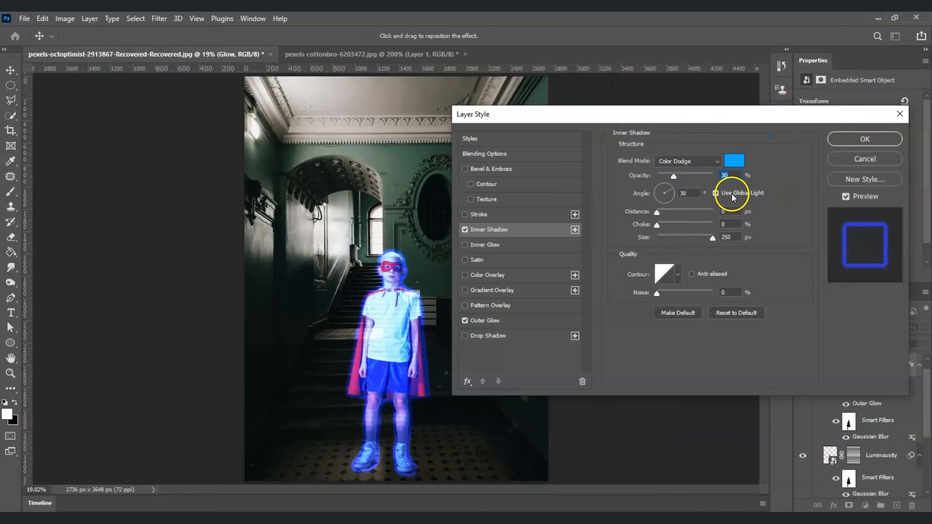
left_click(871, 140)
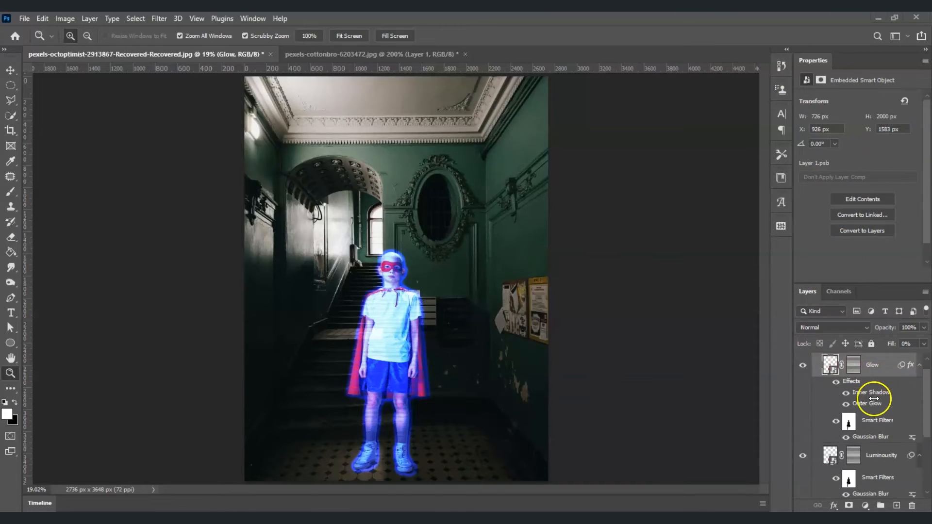
Turn off all smart filters on the duplicated group's Blur layer and collapse the group
scroll(874, 398, "down", 1)
left_click_drag(927, 418, 927, 456)
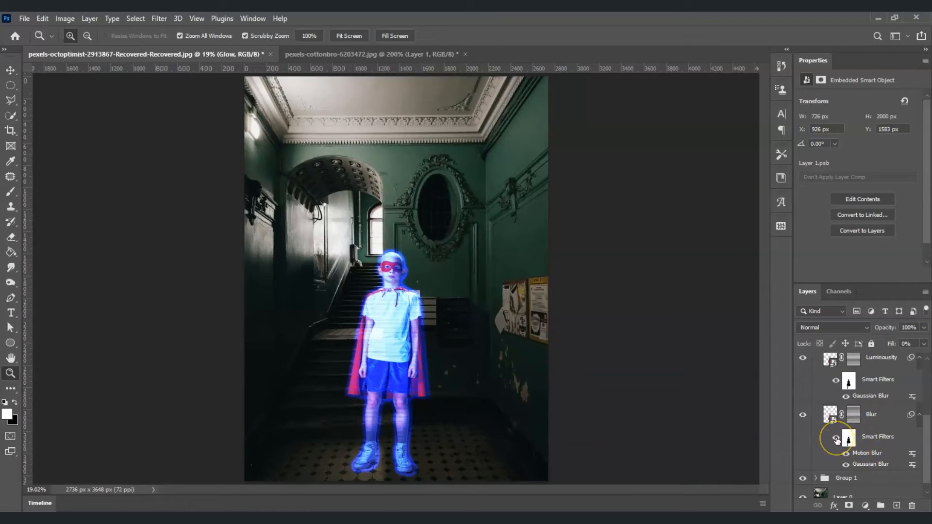
left_click(836, 439)
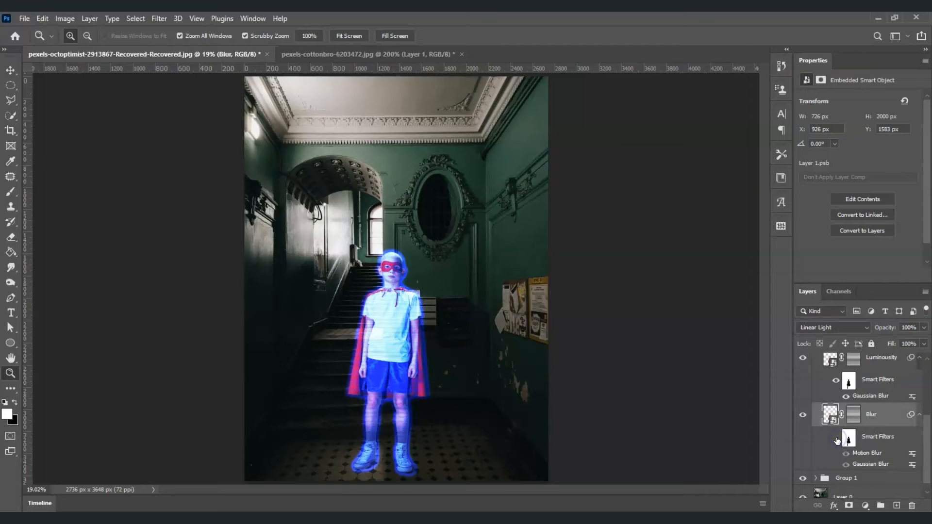
left_click_drag(926, 444, 926, 383)
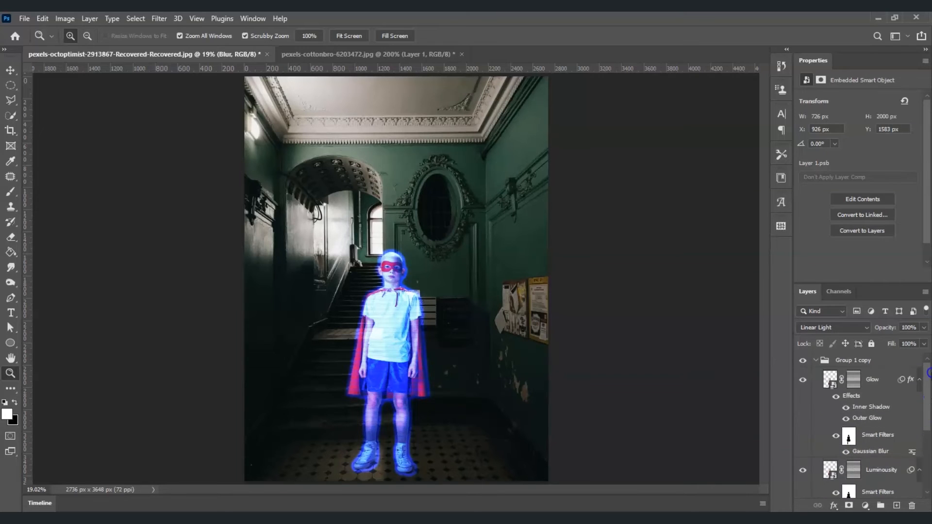
left_click(816, 360)
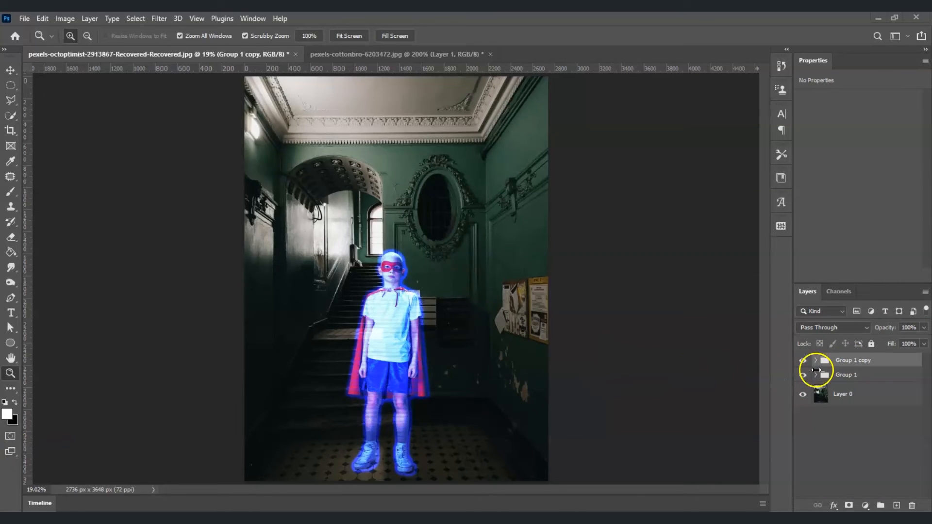
Set the duplicated group's opacity to 70% and select the hallway photo layer, Layer 0
left_click(923, 328)
left_click(916, 326)
type("70")
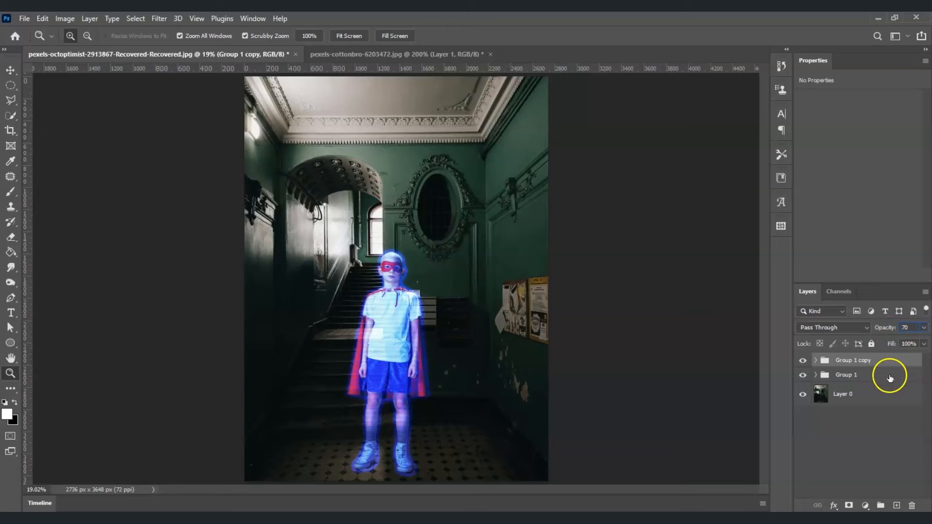
left_click(907, 436)
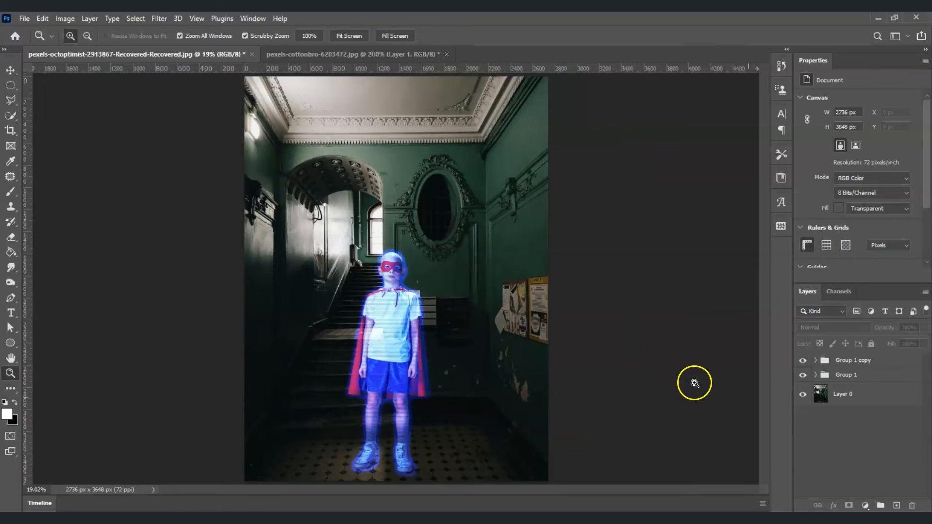
left_click(867, 394)
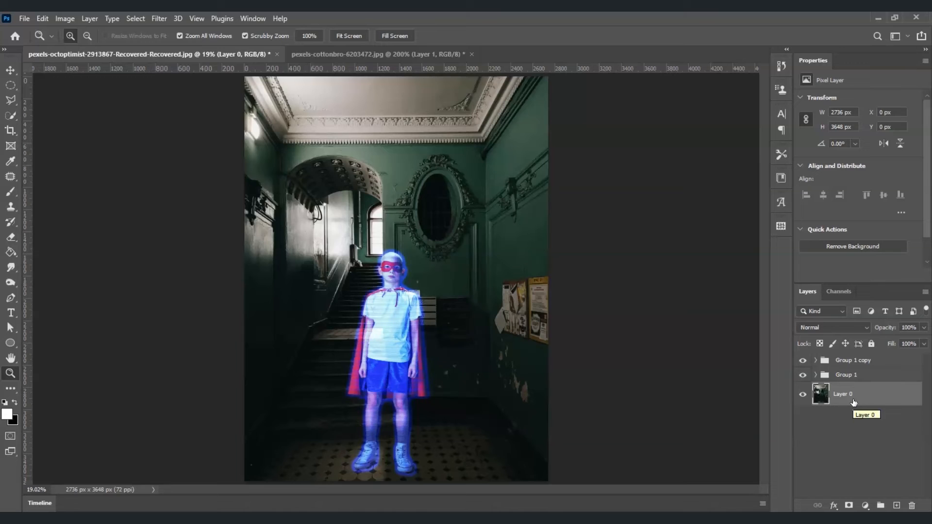
Duplicate Layer 0 and add a Levels adjustment above the copy with the white input level set to 102
left_click(854, 403)
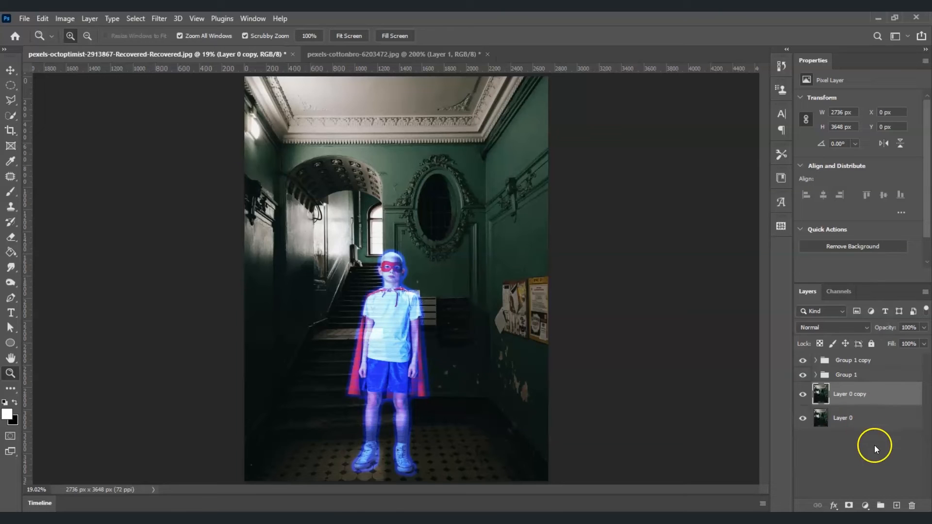
left_click(873, 453)
left_click(844, 401)
left_click(865, 506)
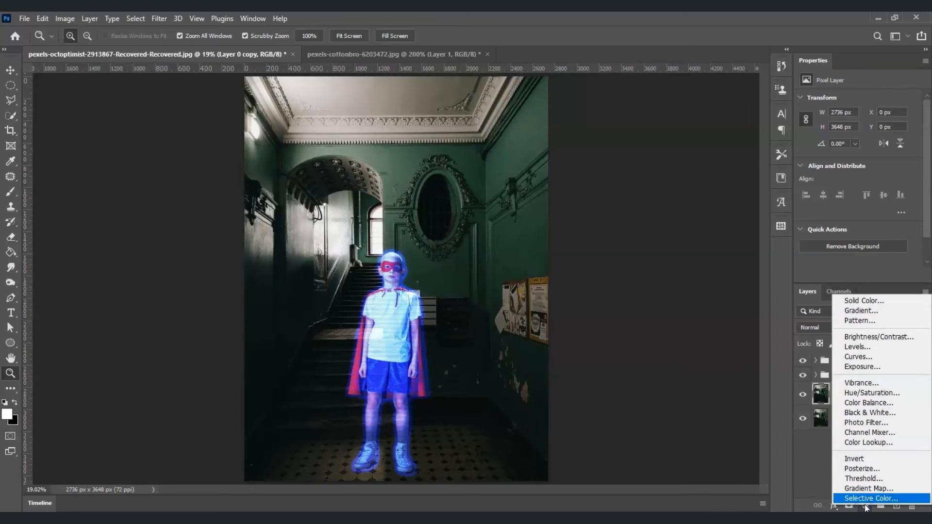
left_click(873, 354)
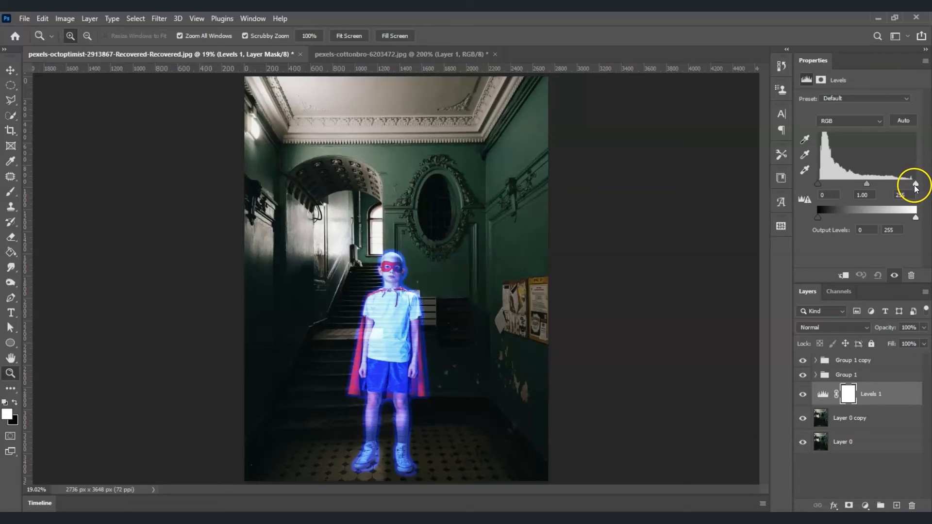
left_click_drag(915, 188, 860, 179)
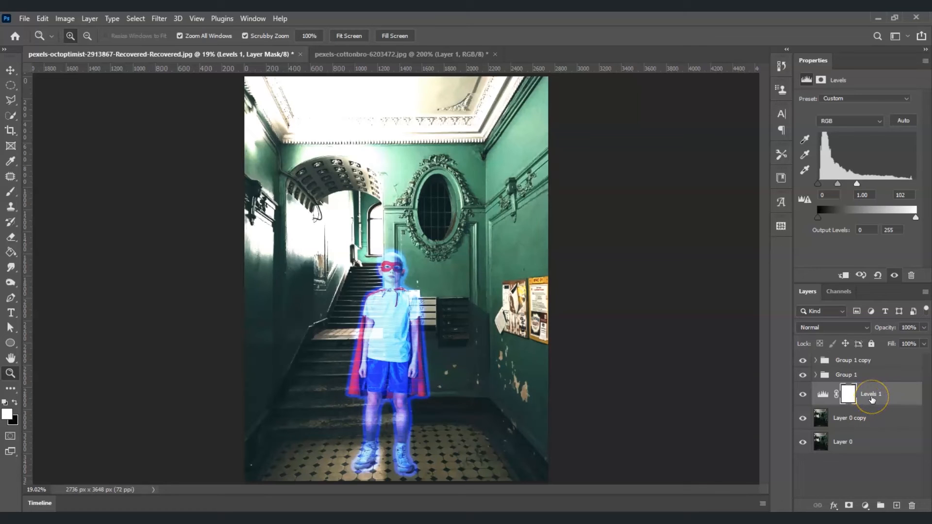
Merge the Levels adjustment with Layer 0 copy and compare the hallway with and without the merged layer
left_click(881, 422)
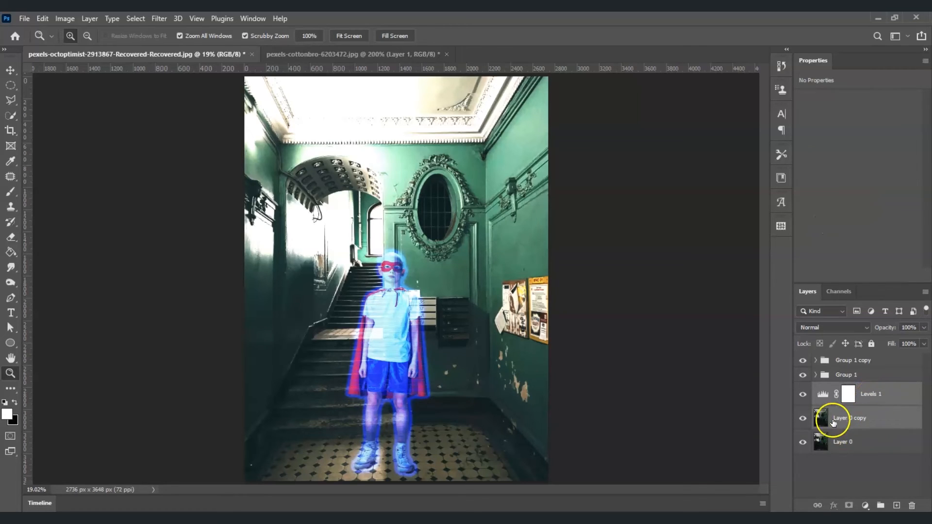
right_click(884, 397)
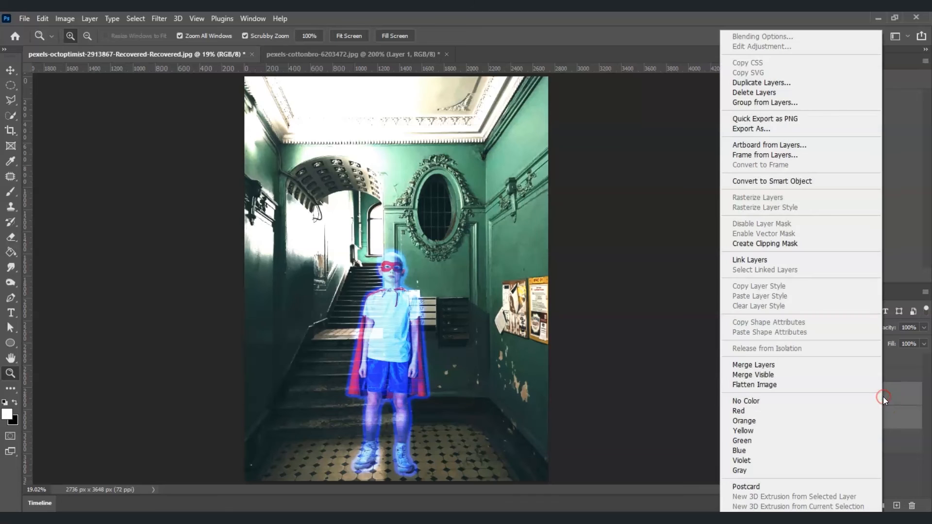
left_click(827, 368)
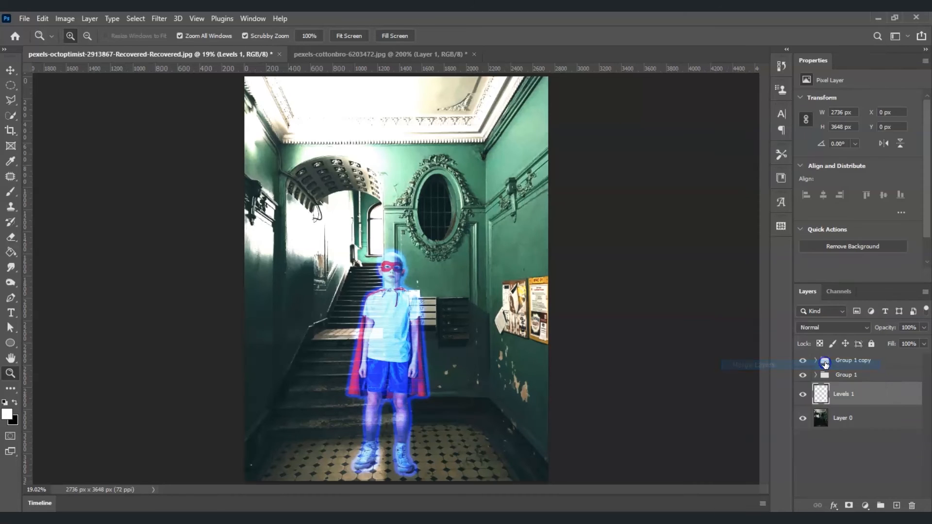
left_click(804, 397)
left_click(804, 397)
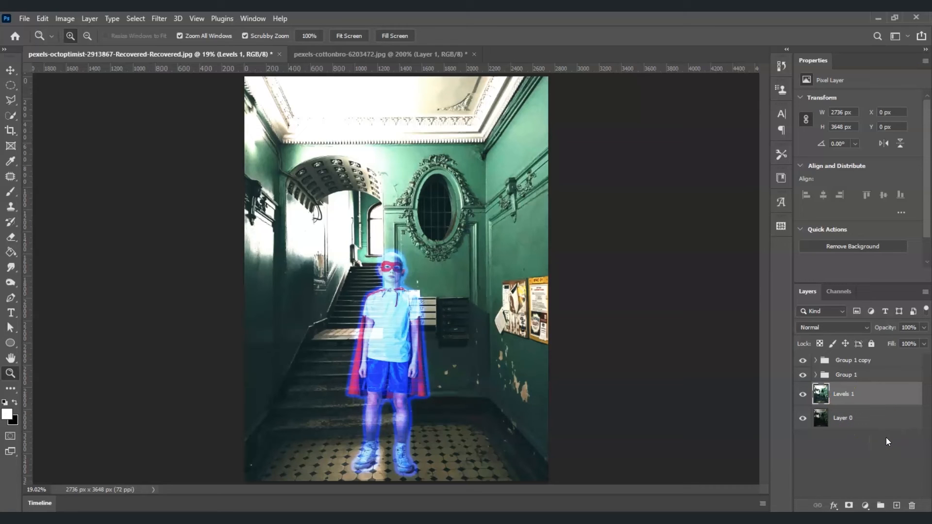
Add a black mask to the Levels 1 layer and reveal the side walls with a 3100 px Soft Round brush at 88° and 30% opacity
key("alt")
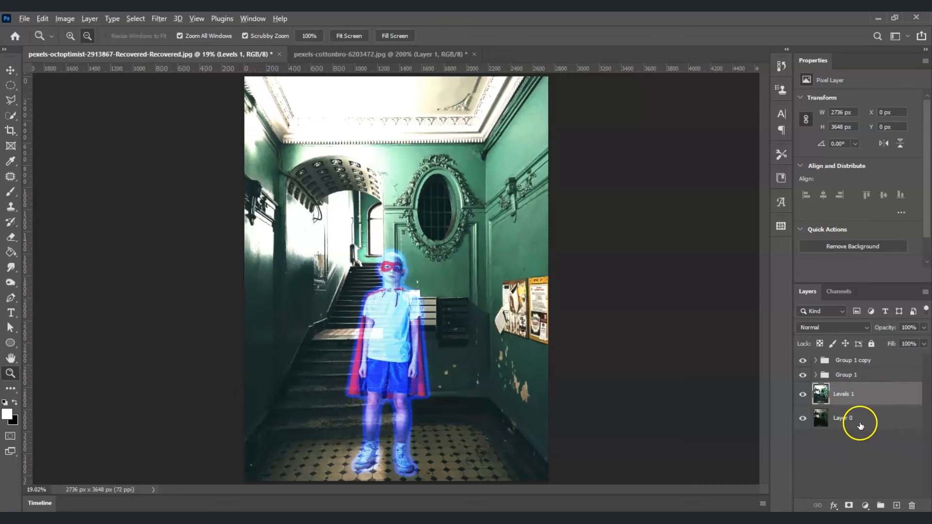
left_click(849, 506, "alt")
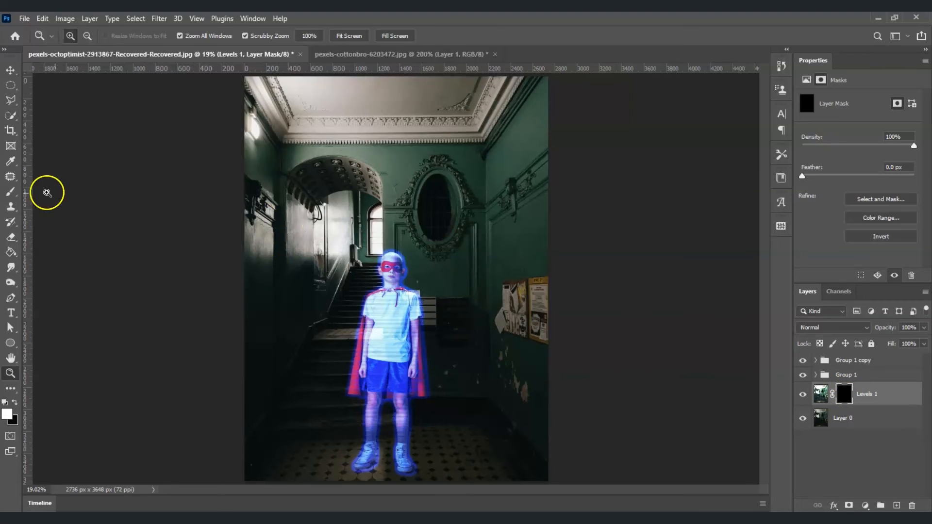
left_click(11, 191)
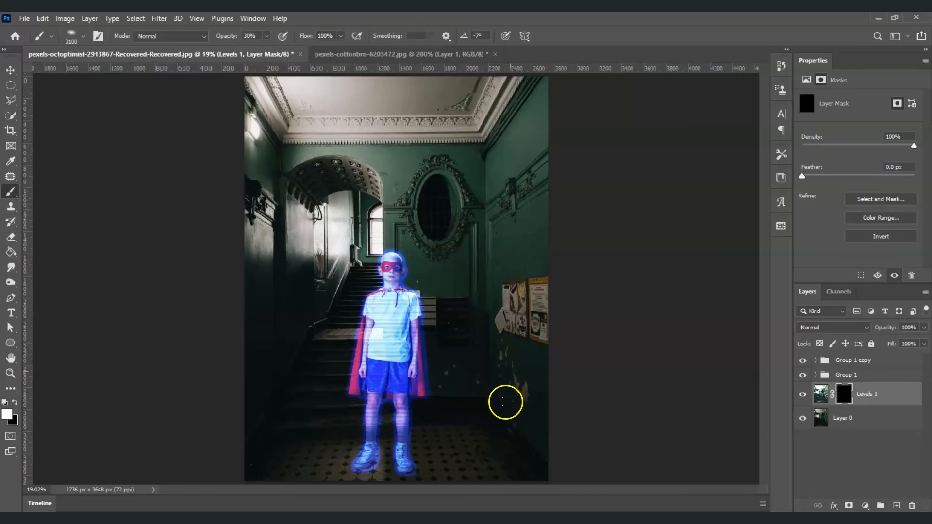
left_click(85, 38)
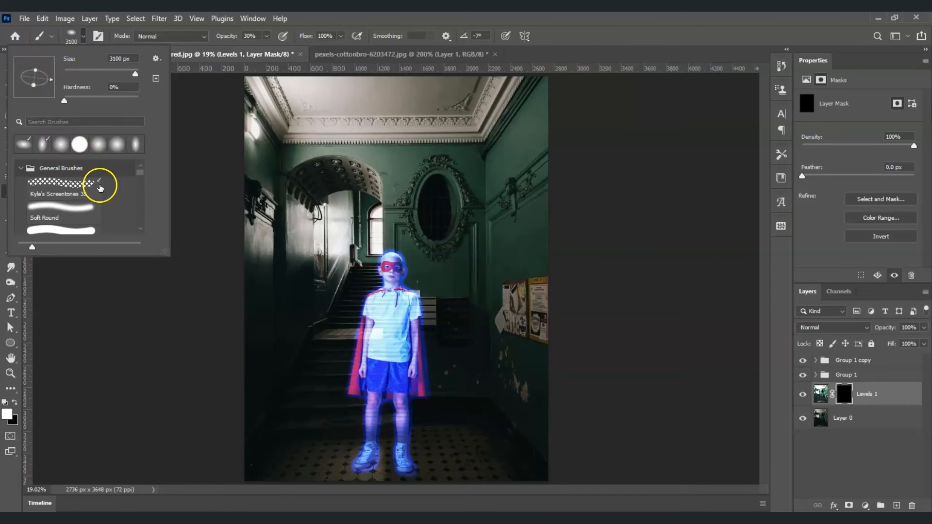
left_click(76, 208)
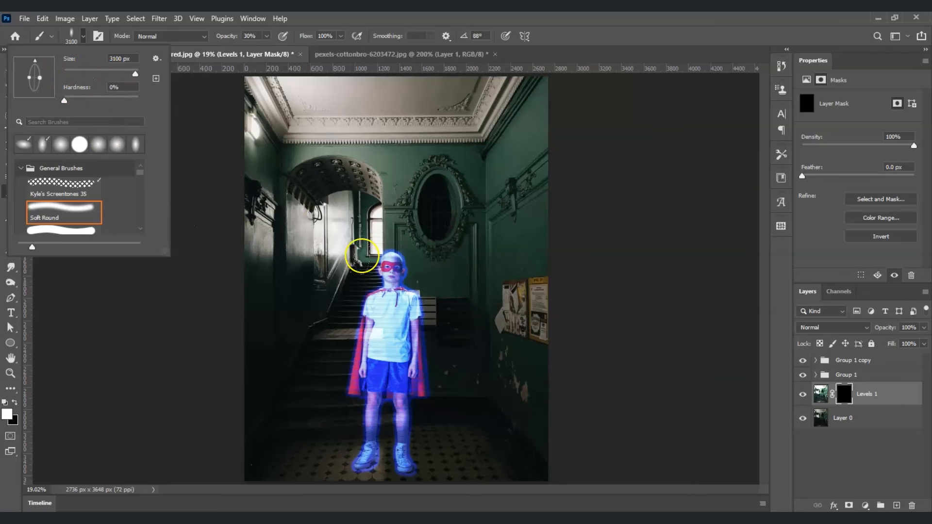
left_click(497, 303)
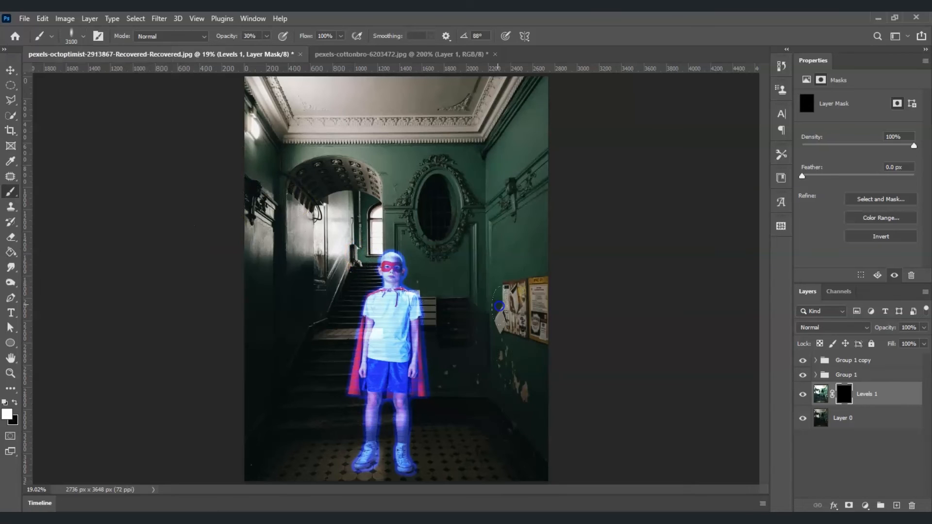
mouse_move(500, 307)
left_mouse_down()
mouse_move(502, 340)
mouse_move(524, 310)
mouse_move(514, 291)
mouse_move(462, 281)
mouse_move(448, 290)
mouse_move(494, 302)
mouse_move(260, 333)
mouse_move(340, 457)
mouse_move(292, 443)
left_mouse_up()
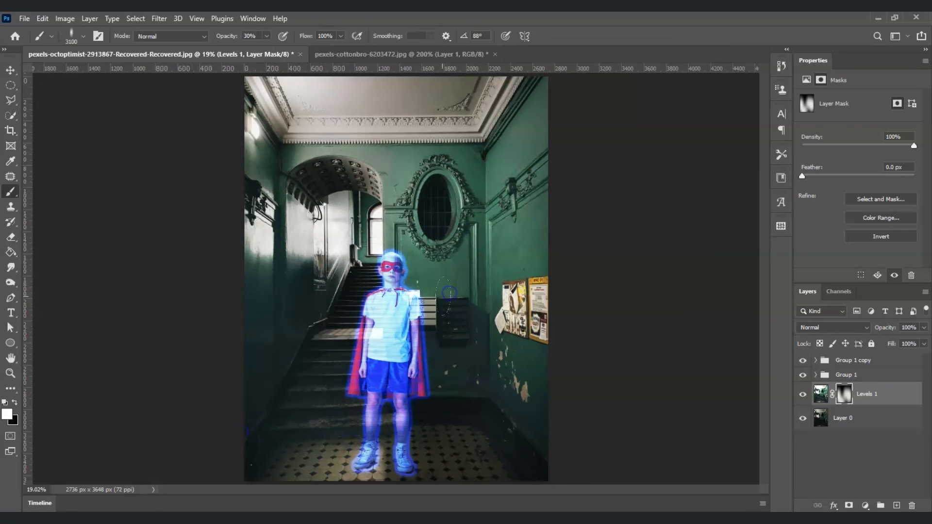
left_click(445, 286)
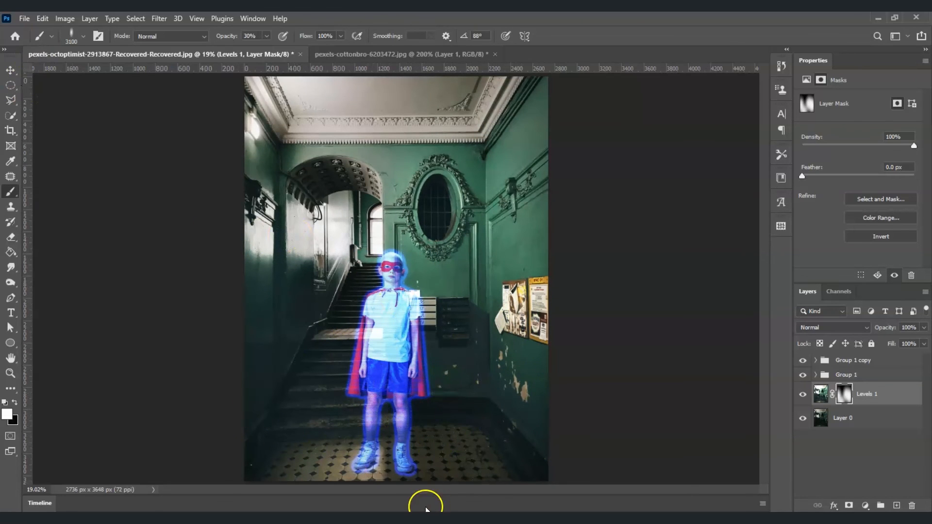
Rotate the flattened soft brush to 2° and paint the floor brighter on the Levels 1 layer mask
left_click(51, 37)
left_click(50, 38)
left_click(43, 39)
left_click(84, 37)
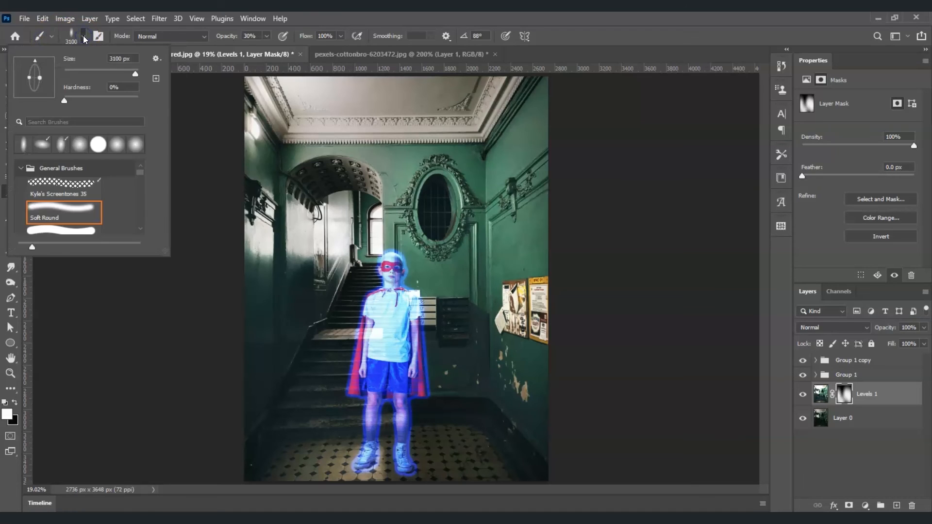
left_click_drag(35, 62, 44, 63)
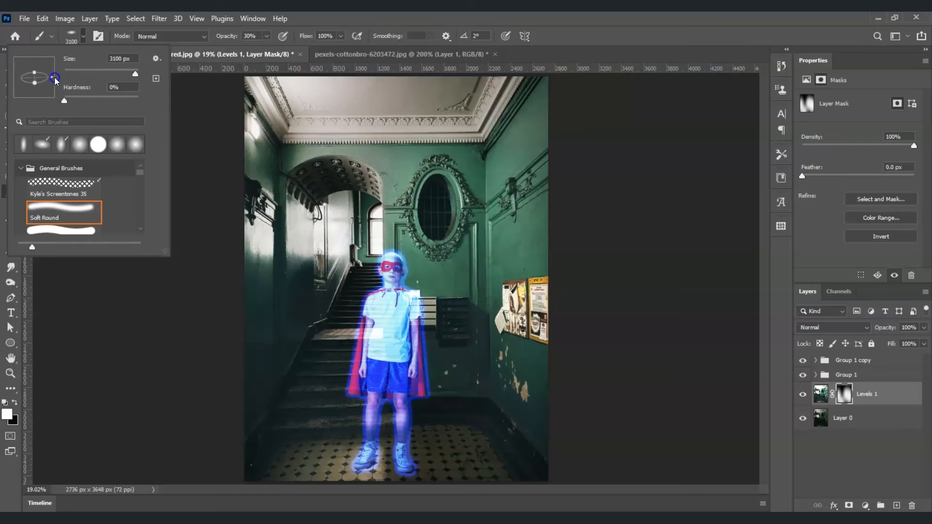
left_click(401, 497)
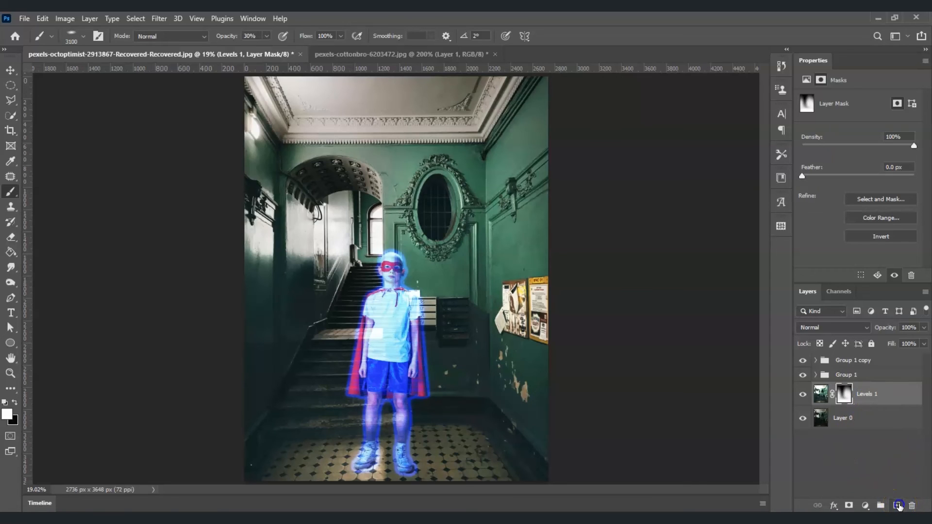
Create a new layer named Blue light above Levels 1 and choose a bright blue foreground color
left_click(899, 506)
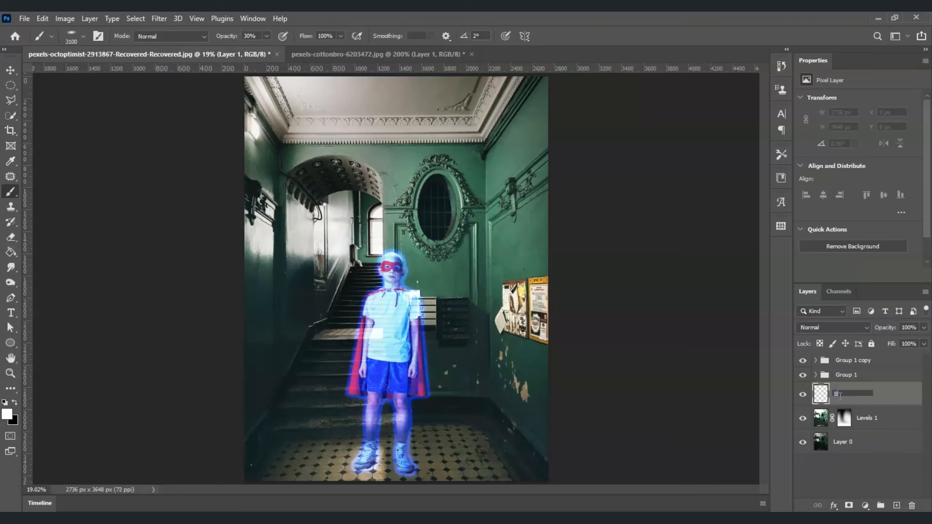
key("Return")
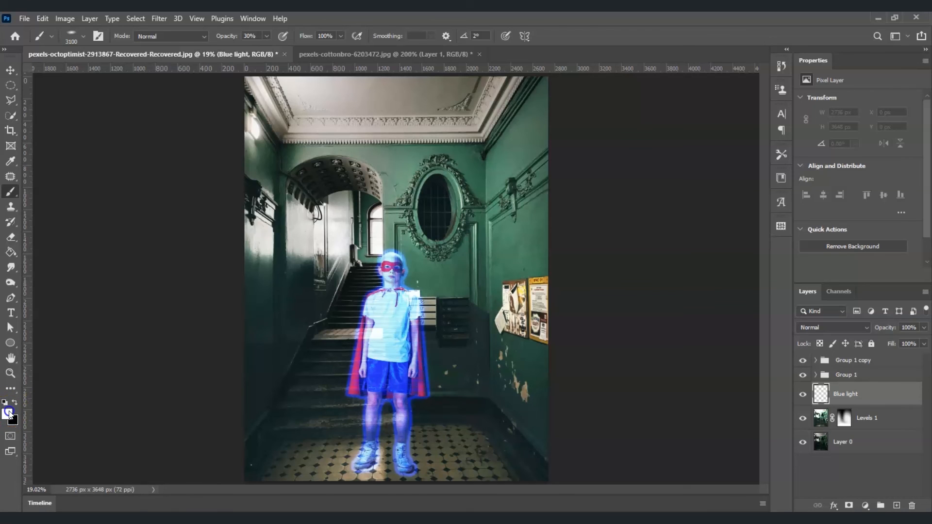
left_click(9, 414)
mouse_move(698, 176)
left_mouse_down()
mouse_move(730, 88)
mouse_move(758, 66)
left_mouse_up()
left_click(909, 80)
key("b")
Fill the Blue light layer with the foreground color at 100% opacity and set its blend mode to Color
left_click(42, 19)
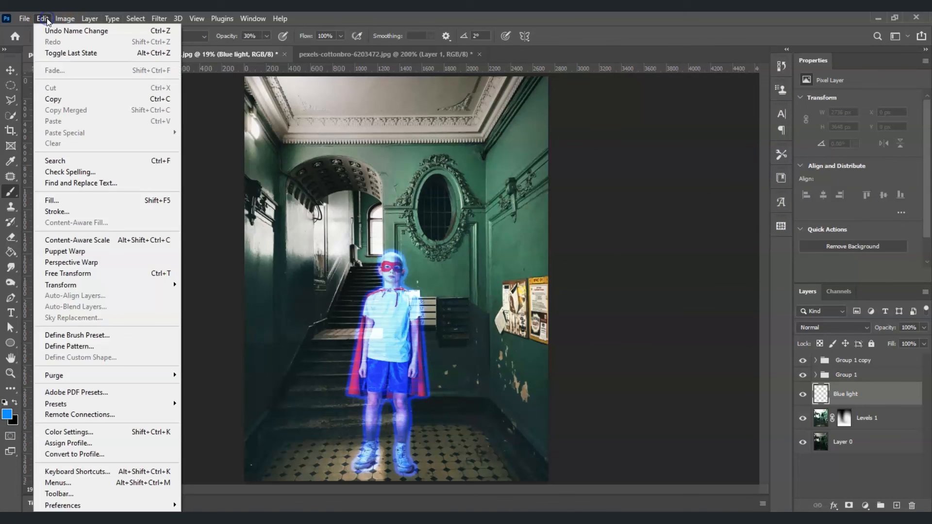
left_click(93, 201)
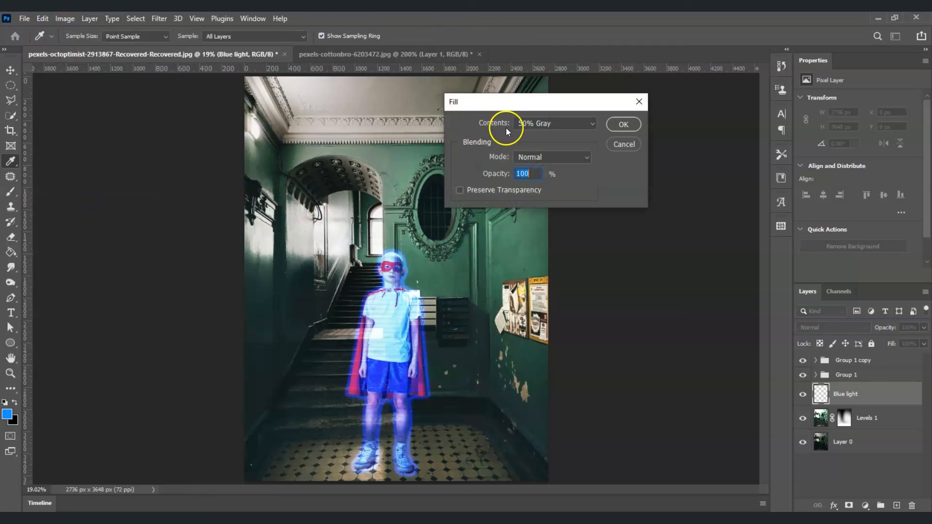
left_click(594, 124)
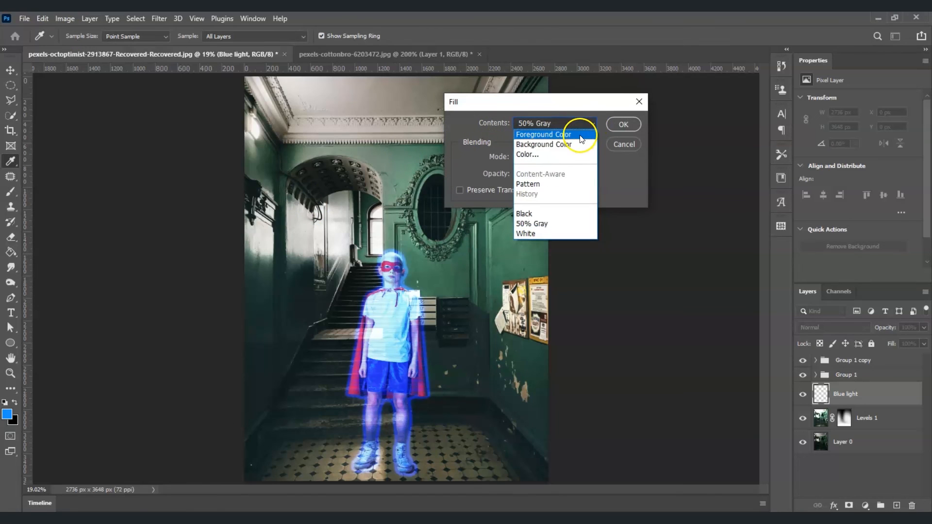
left_click(581, 135)
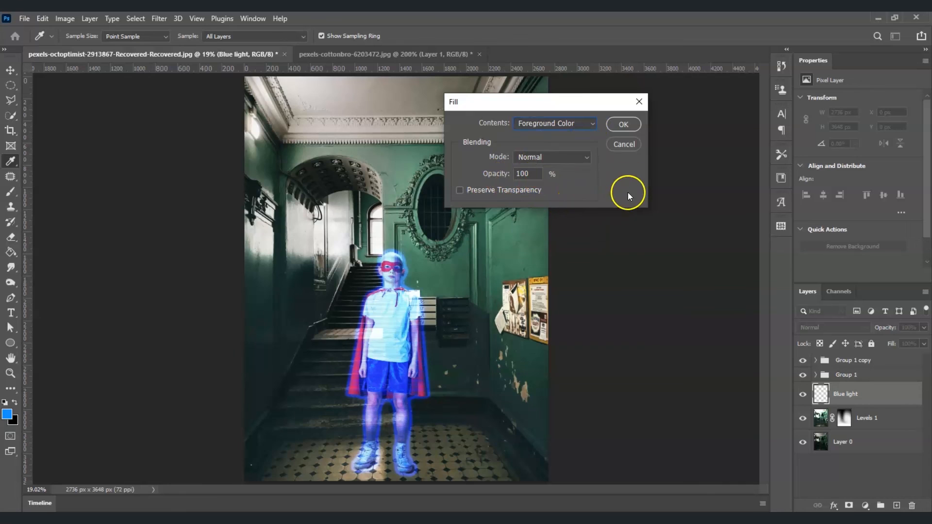
left_click(625, 125)
key("b")
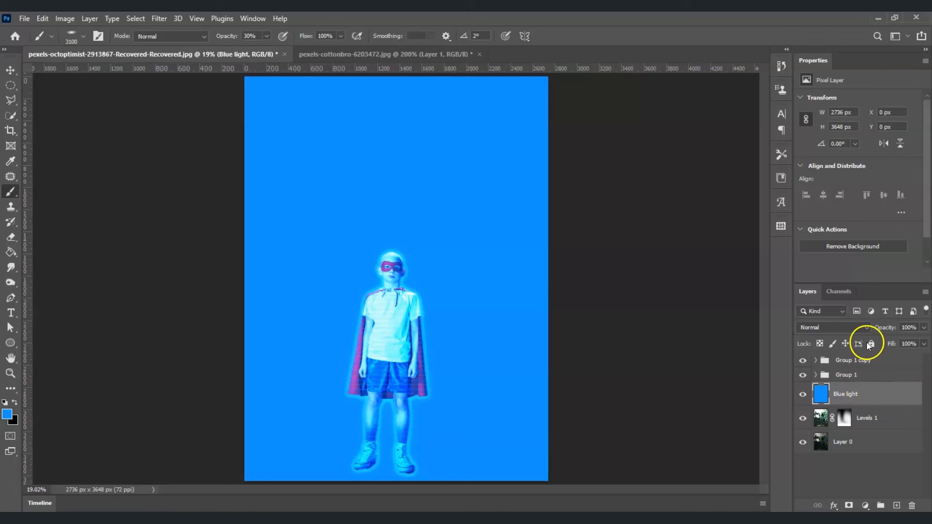
left_click(867, 328)
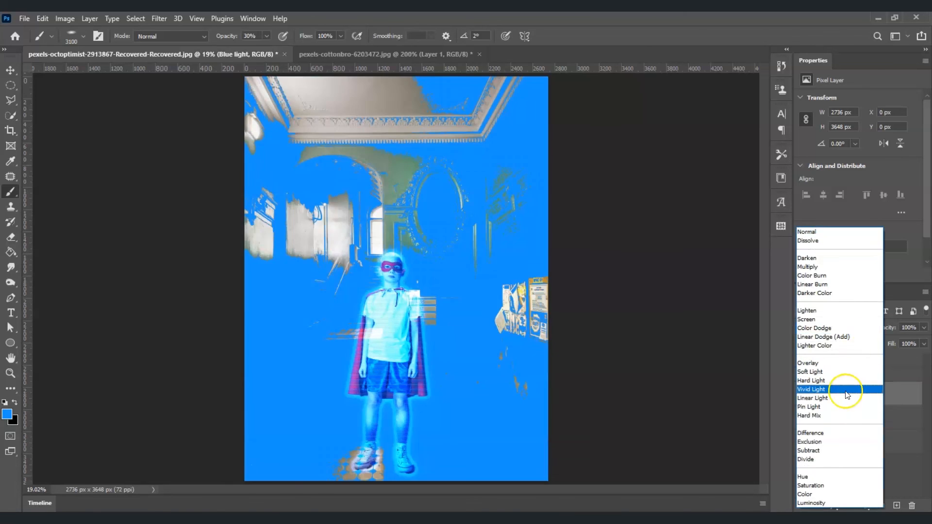
left_click(831, 494)
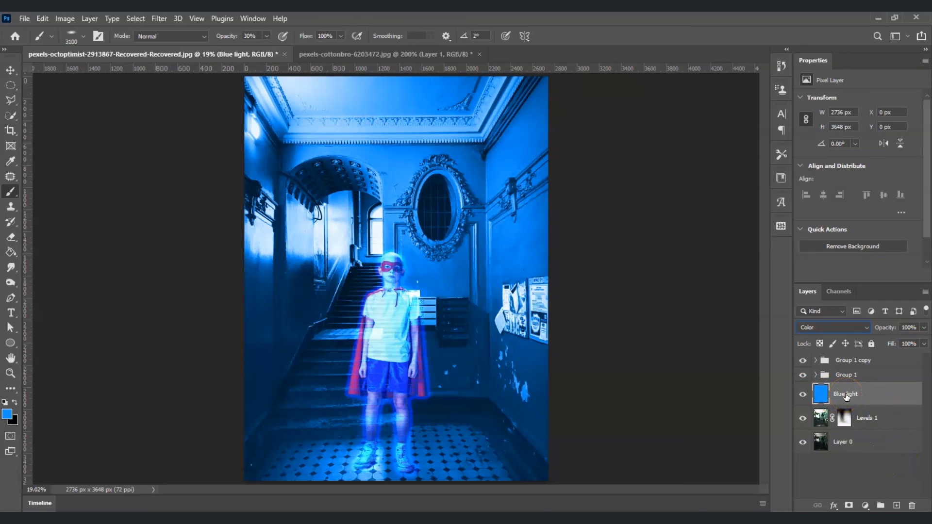
Add a black mask to the Blue light layer and paint blue light onto the floor with the flattened 3100 px brush
left_click(849, 505, "alt")
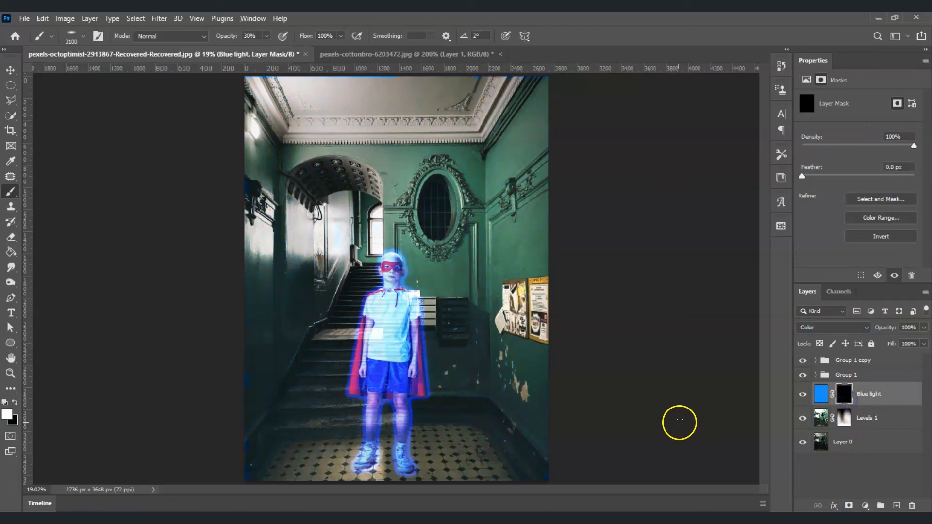
left_click(7, 195)
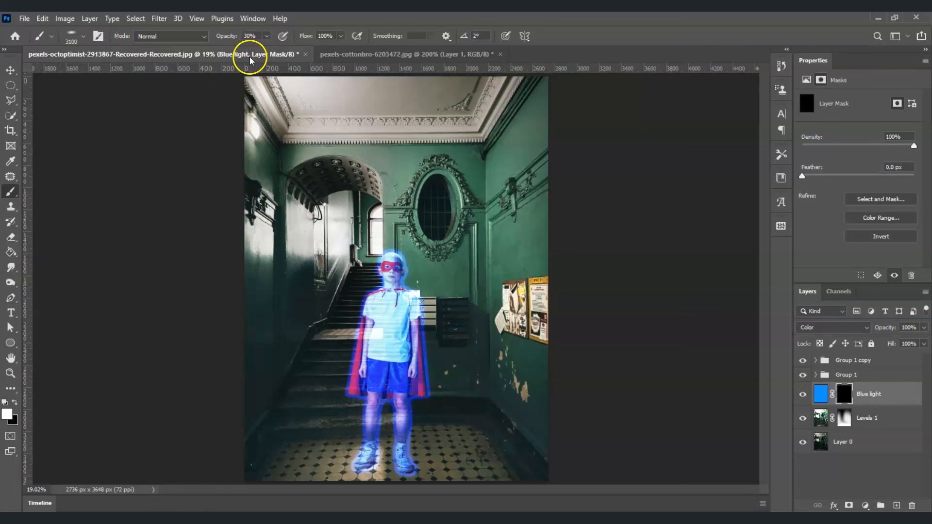
left_click(84, 37)
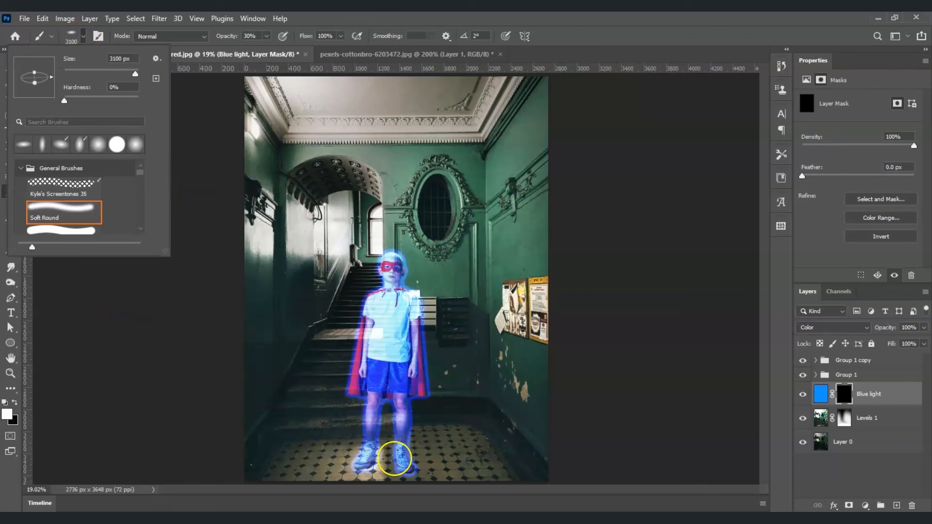
mouse_move(383, 458)
left_mouse_down()
mouse_move(440, 457)
mouse_move(379, 458)
left_mouse_up()
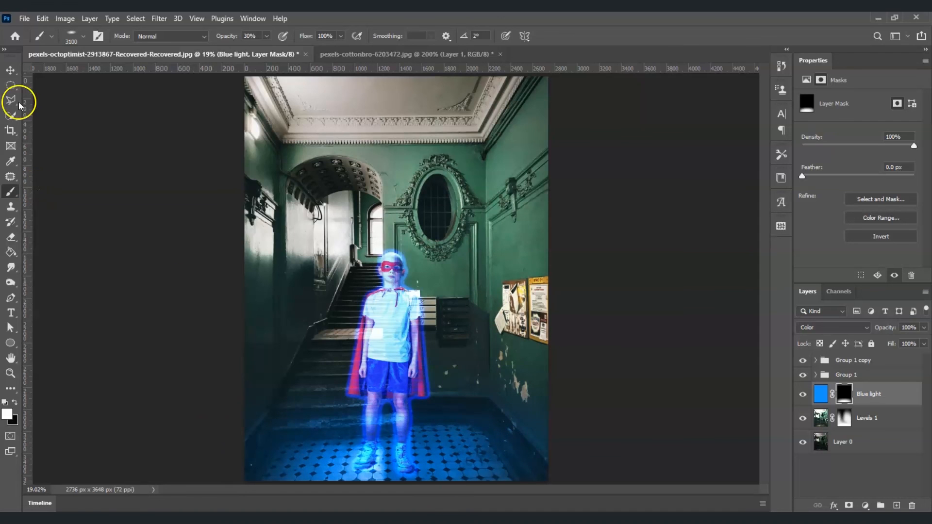
Rotate the brush to 85° and paint blue light over the side walls on the Blue light layer mask
left_click(83, 37)
mouse_move(50, 85)
left_mouse_down()
mouse_move(35, 62)
mouse_move(46, 79)
left_mouse_up()
left_click(499, 308)
Set the brush size to 1000 px and paint blue light across the ceiling and the wall above the boy
left_click(83, 37)
double_click(122, 58)
type("1000")
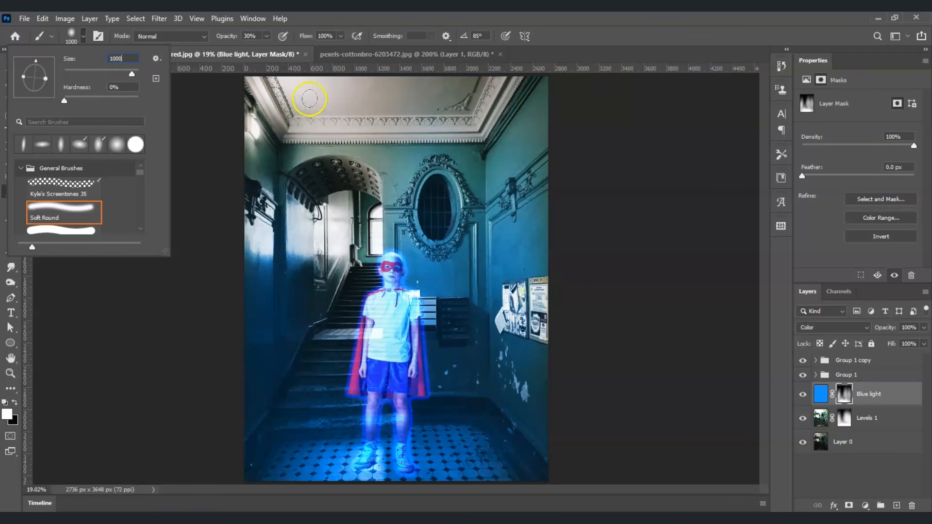
left_click_drag(310, 99, 485, 109)
left_click(407, 211)
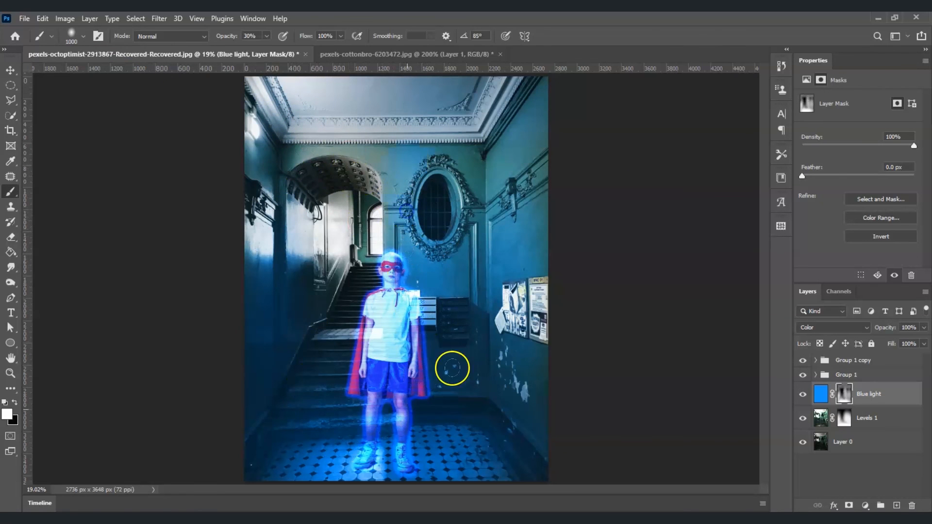
Set the opacity of the Blue light layer to 70%
left_click(835, 483)
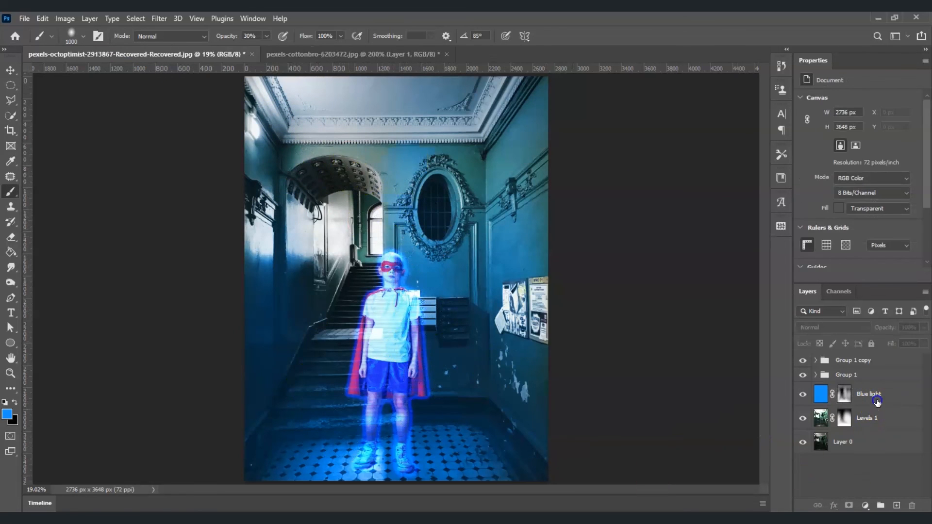
left_click(877, 401)
left_click(871, 326)
type("70")
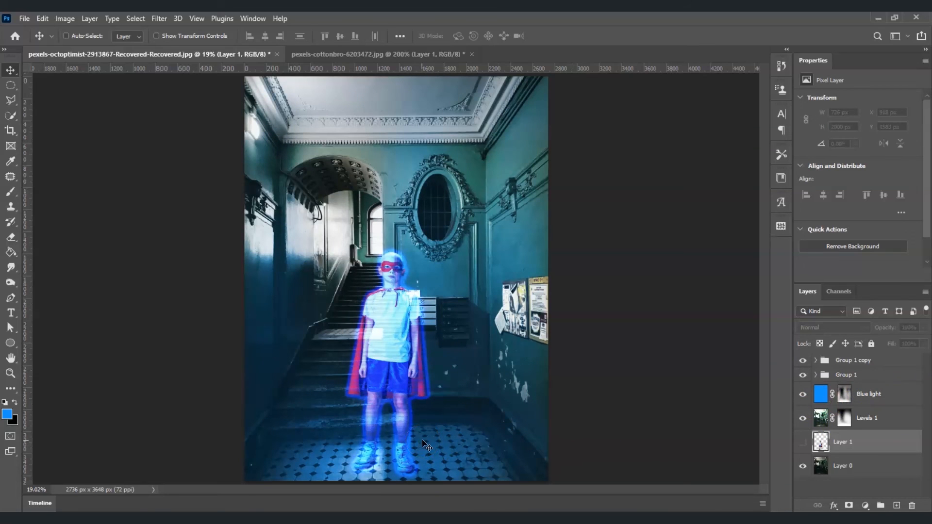
left_click(254, 476)
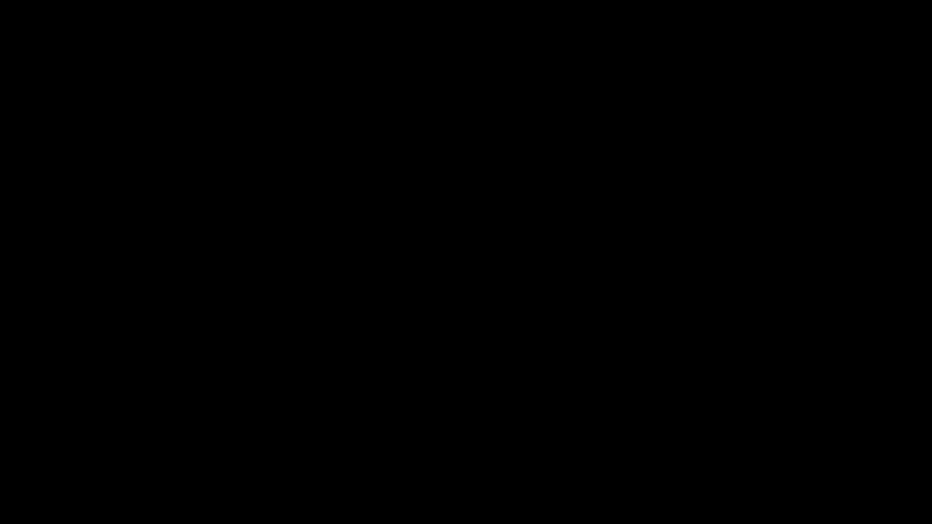